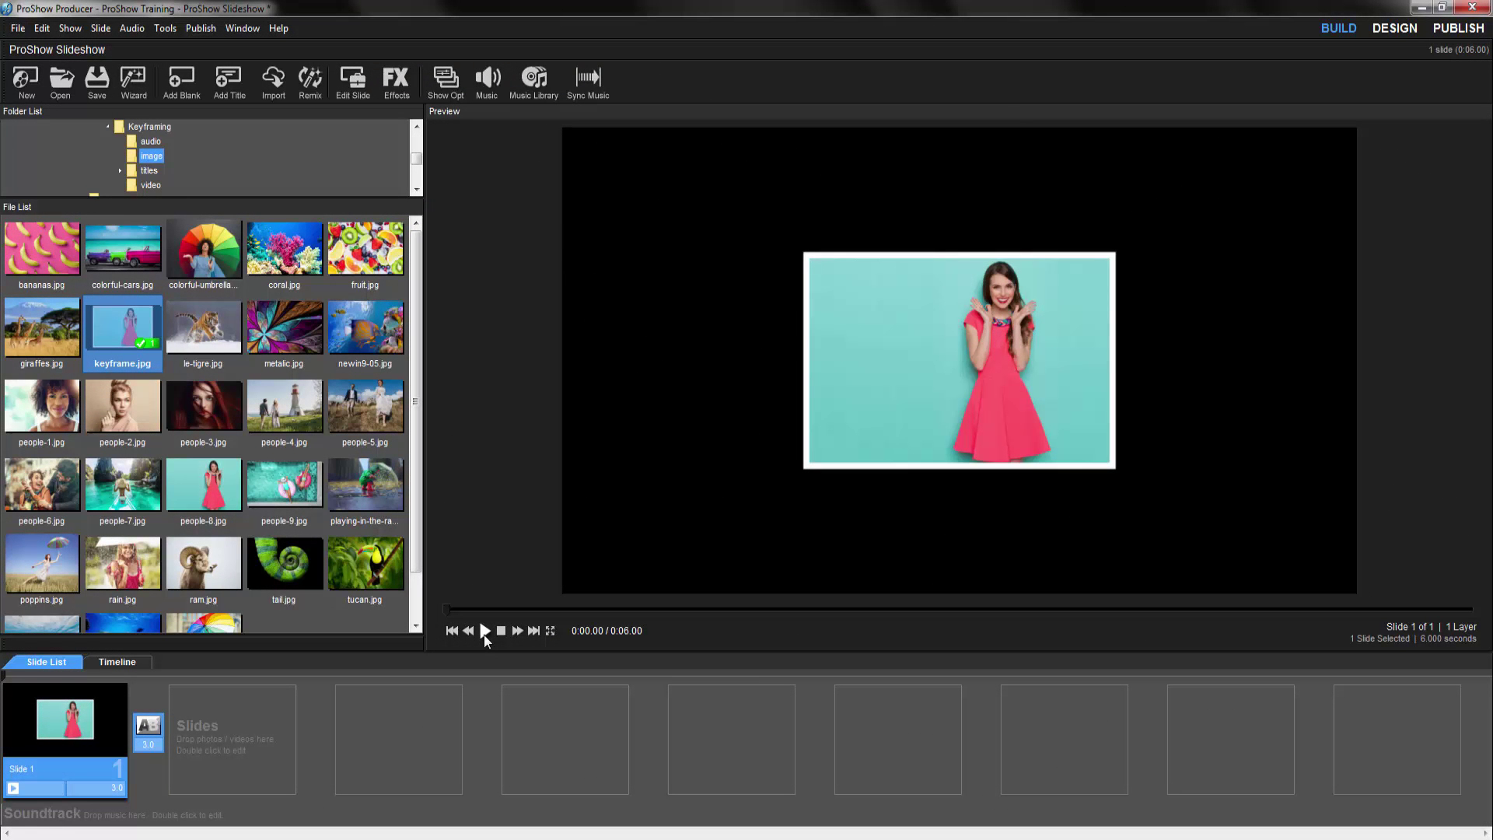
Play the sample slide's animation in the preview
{"action": "left_click", "coordinate": [484, 631]}
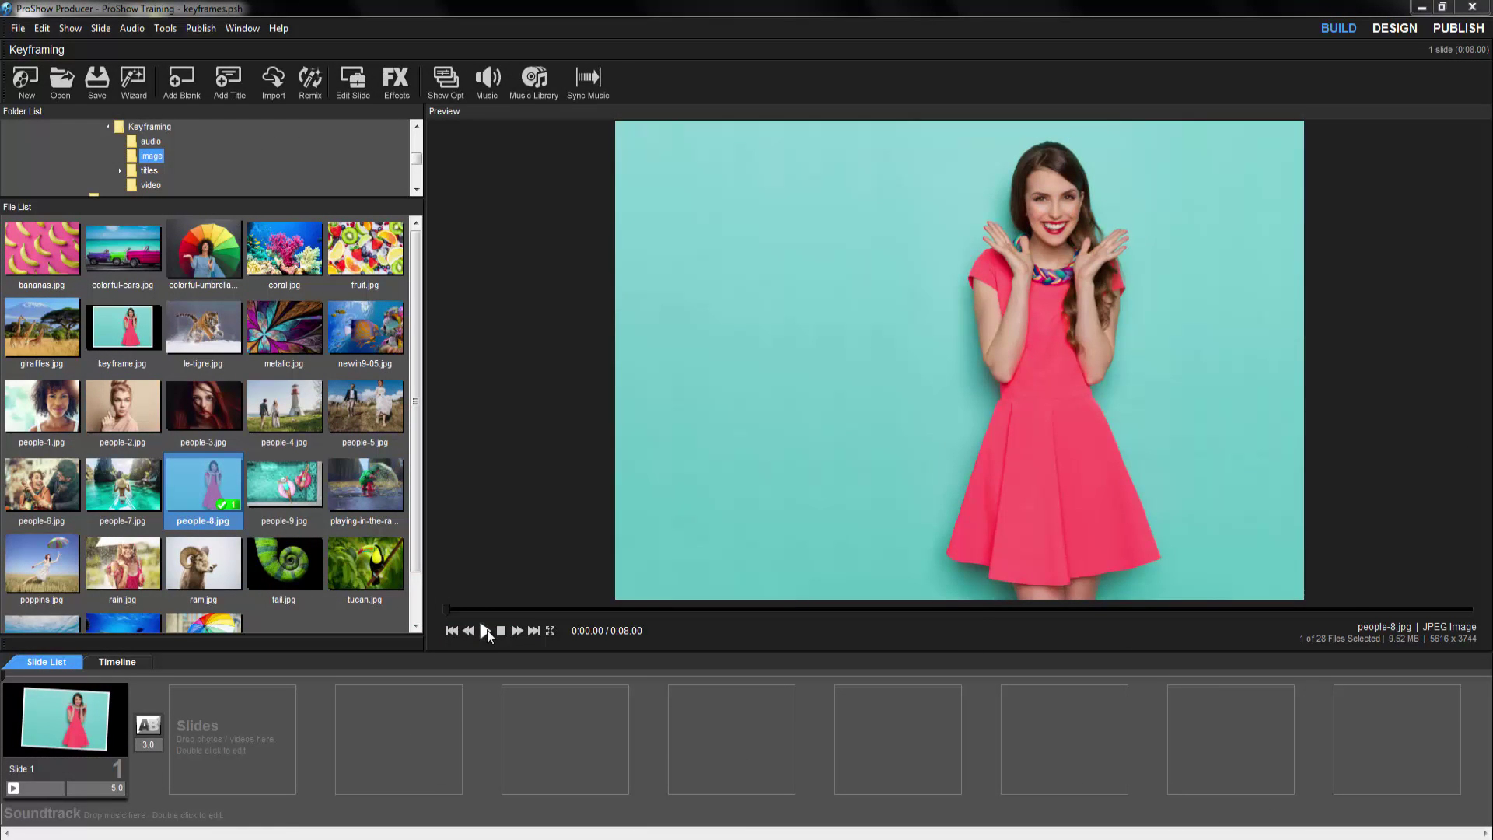
{"action": "left_click", "coordinate": [485, 630]}
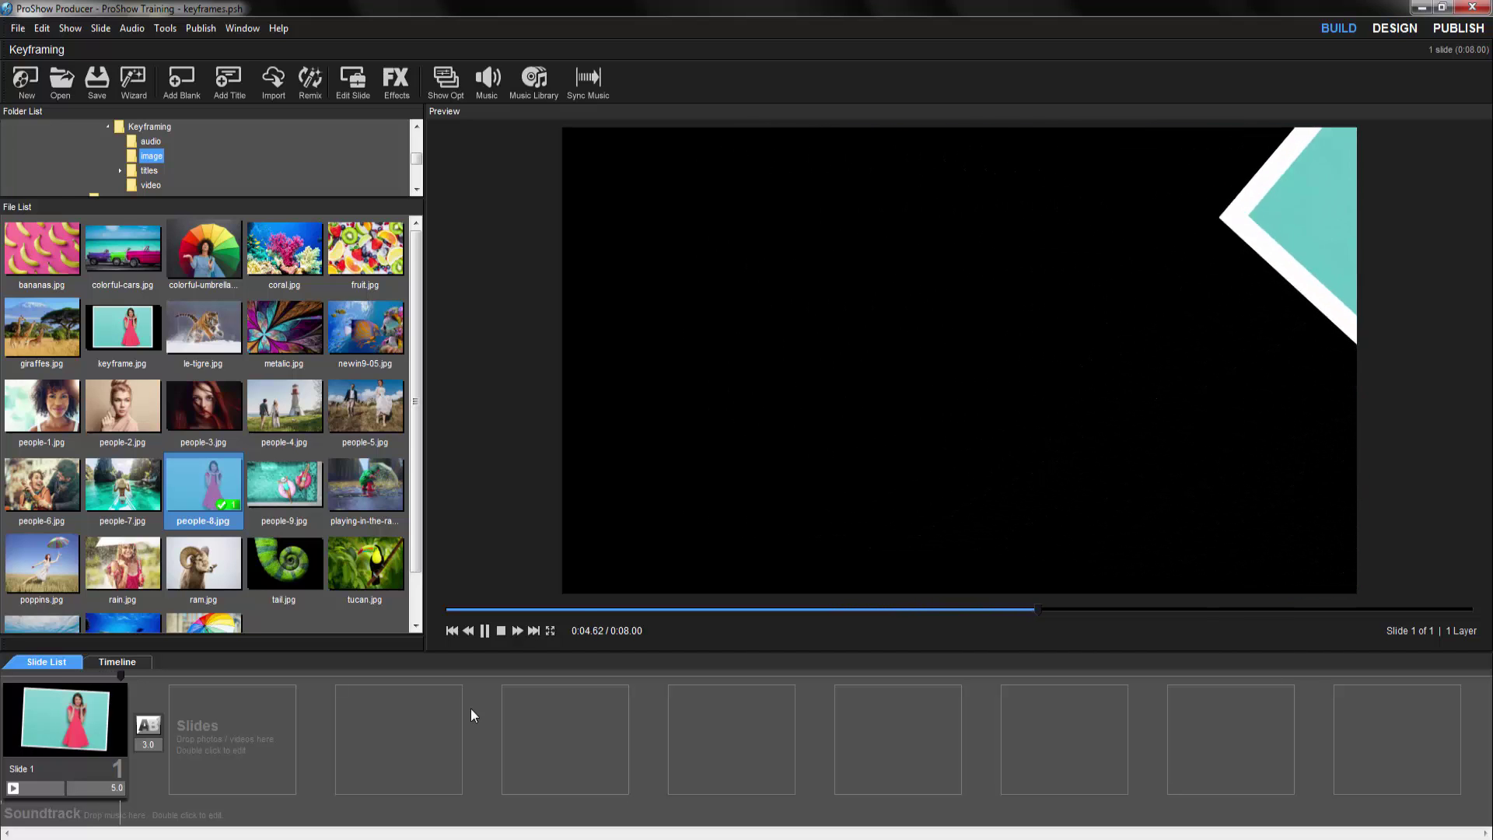
{"action": "key", "text": "space"}
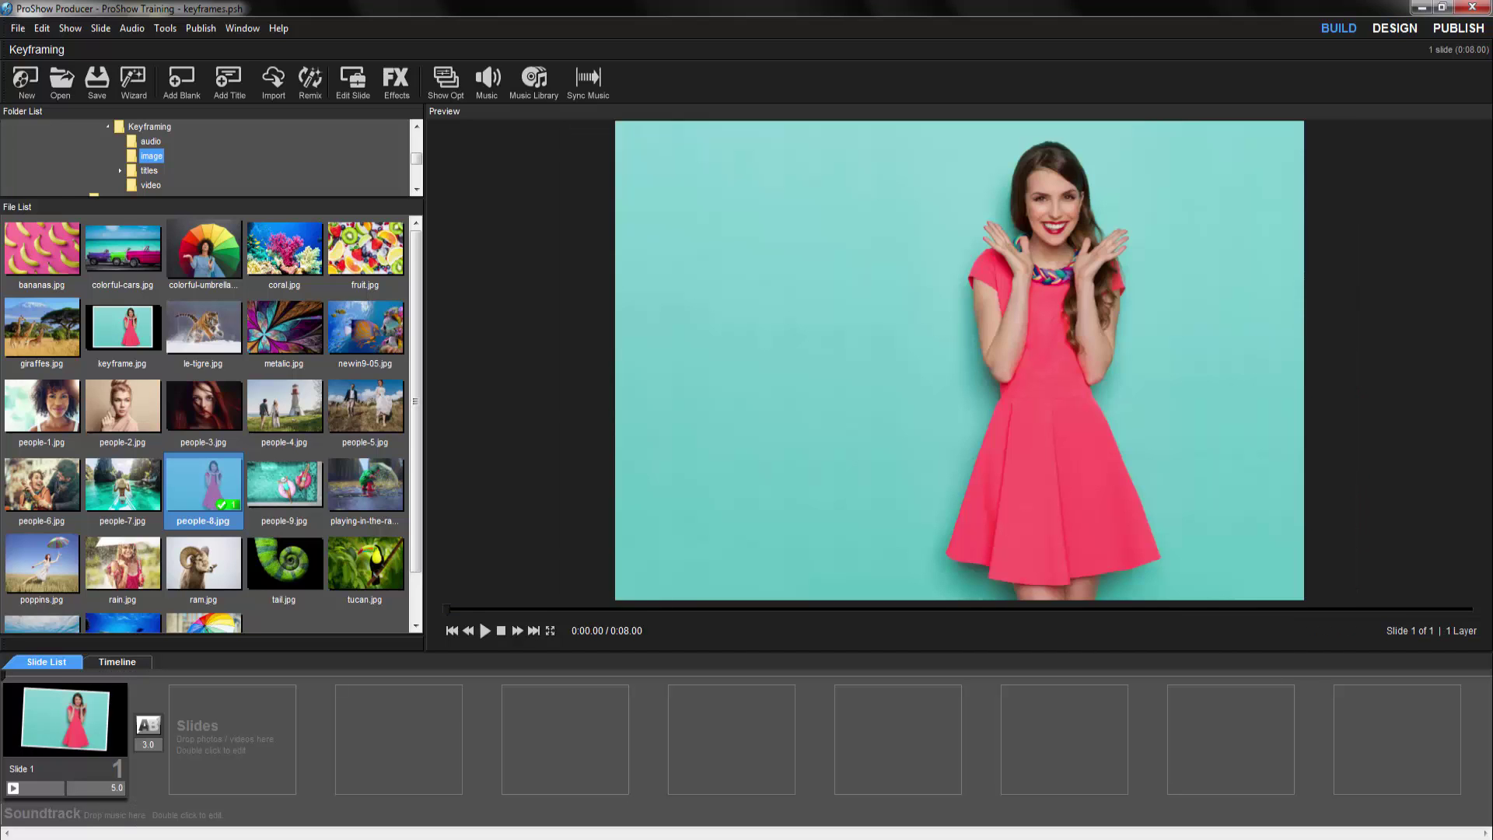
Bring up Slide 1's Effects settings, showing the people-8 layer's four keyframes
{"action": "double_click", "coordinate": [70, 726]}
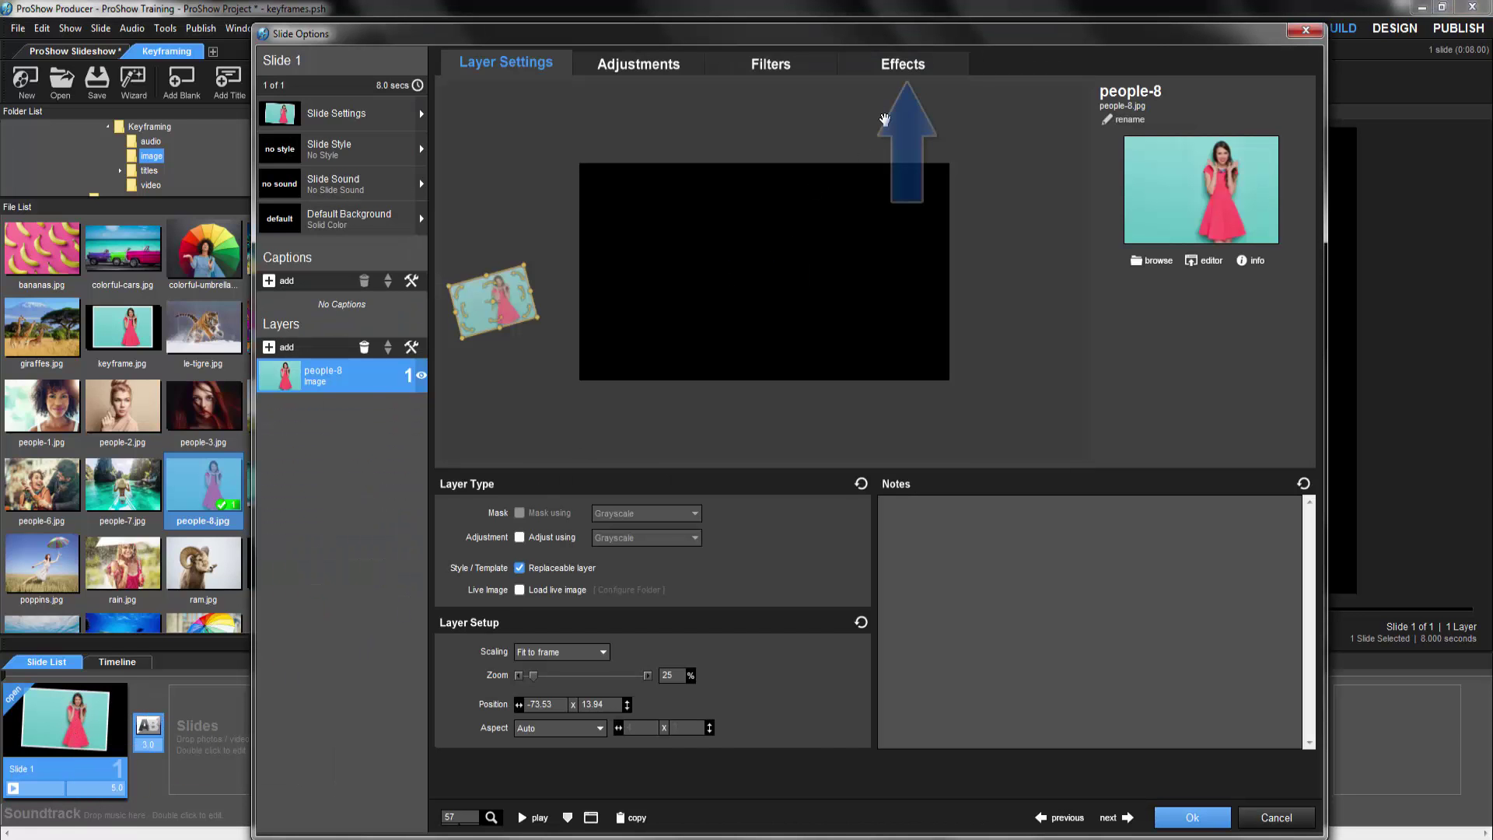
{"action": "left_click", "coordinate": [903, 78]}
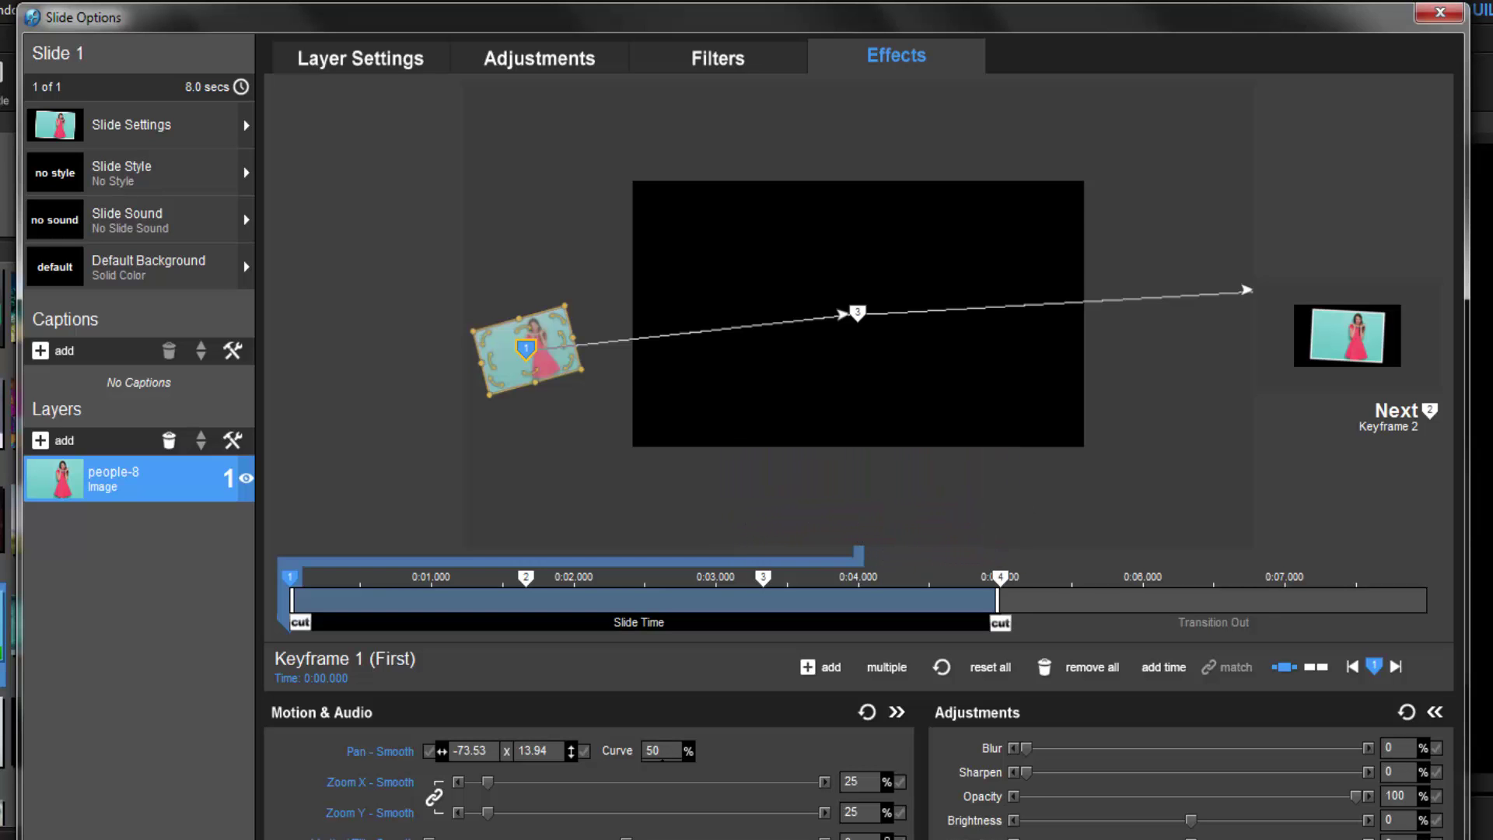
{"action": "left_click", "coordinate": [542, 599]}
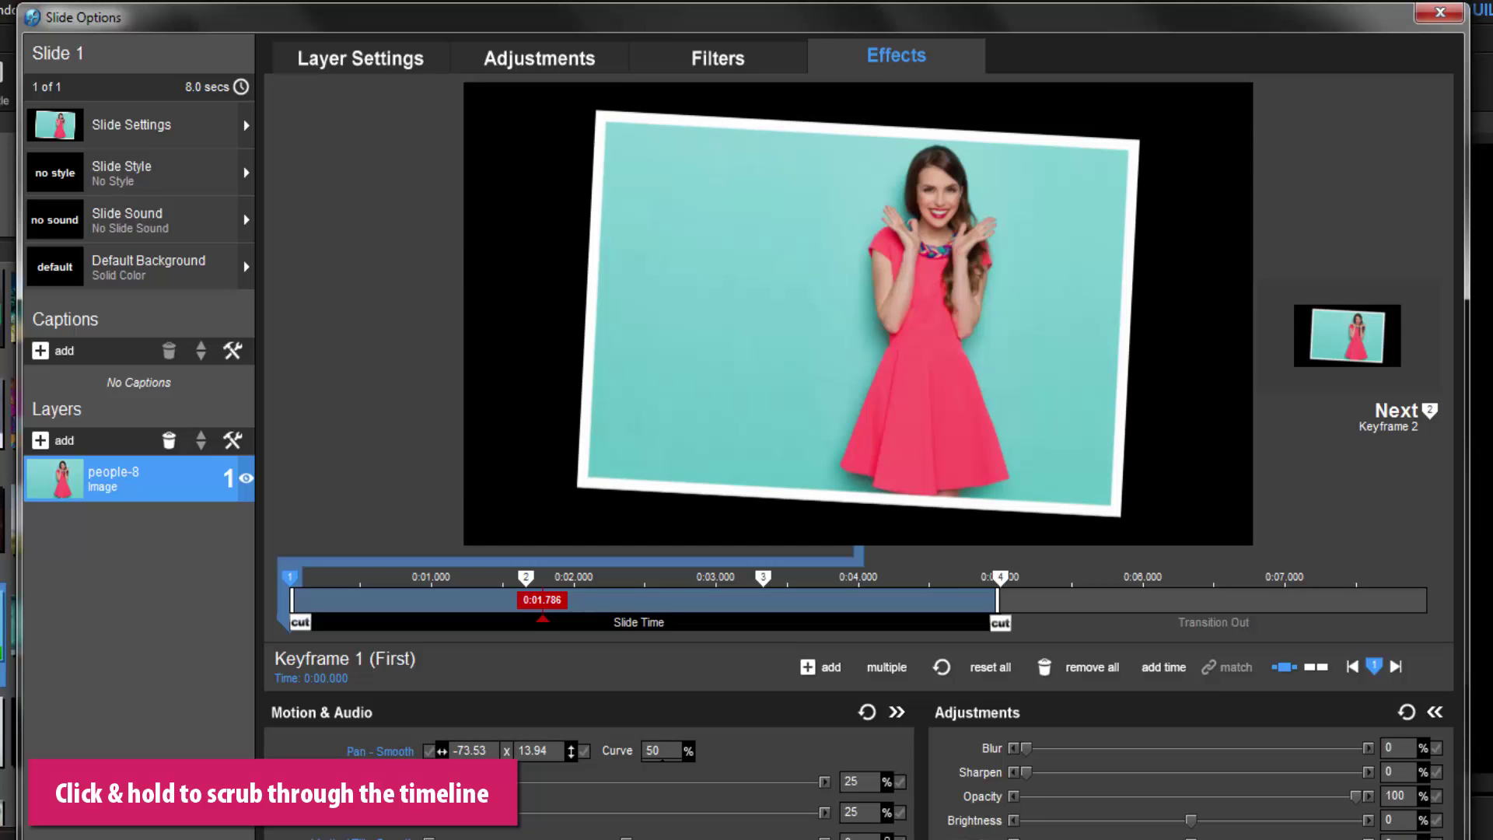
{"action": "left_click_drag", "start_coordinate": [542, 600], "coordinate": [290, 599]}
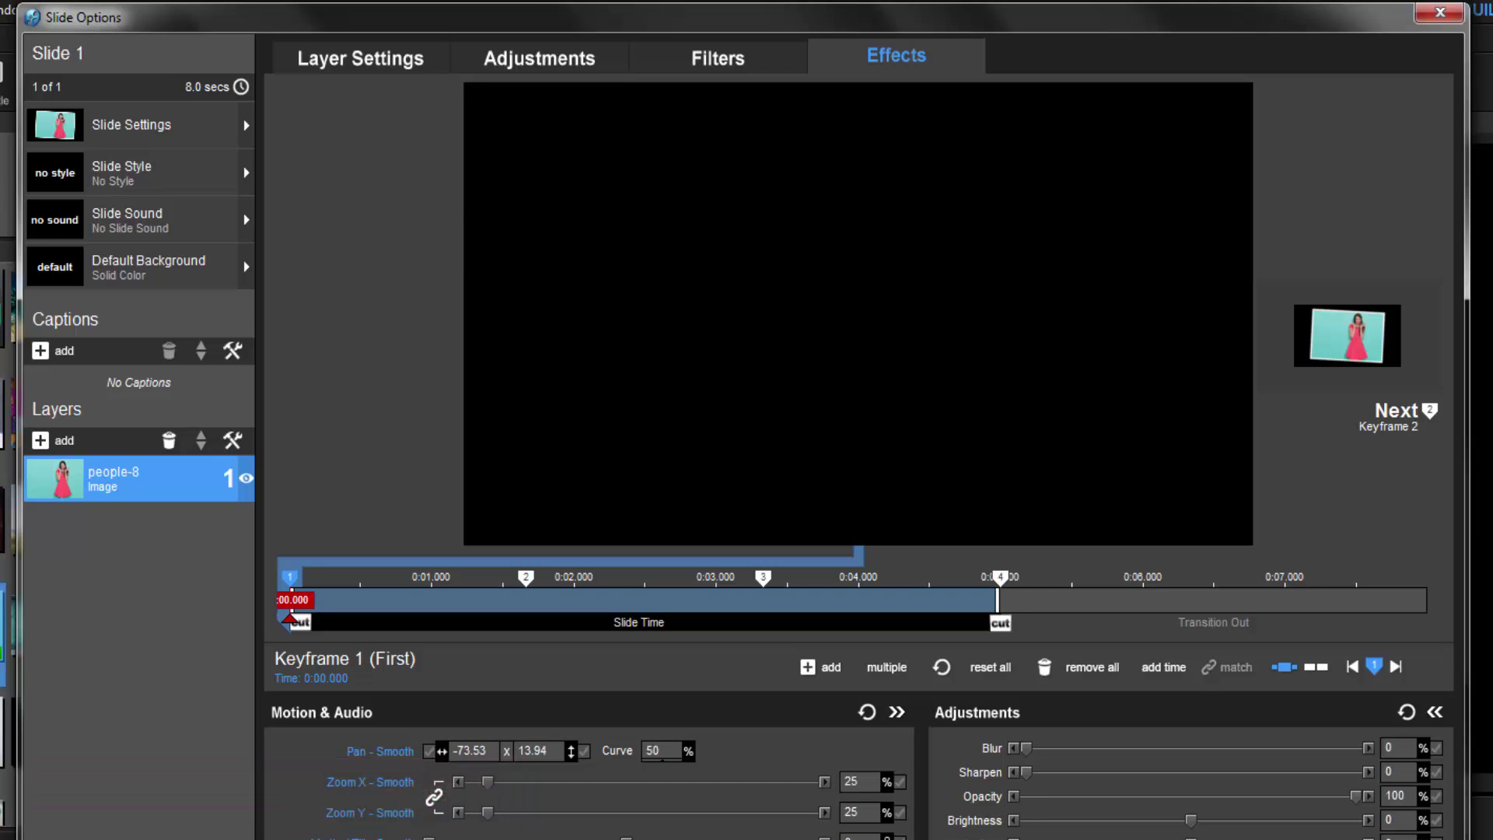
{"action": "left_click_drag", "start_coordinate": [290, 599], "coordinate": [522, 599]}
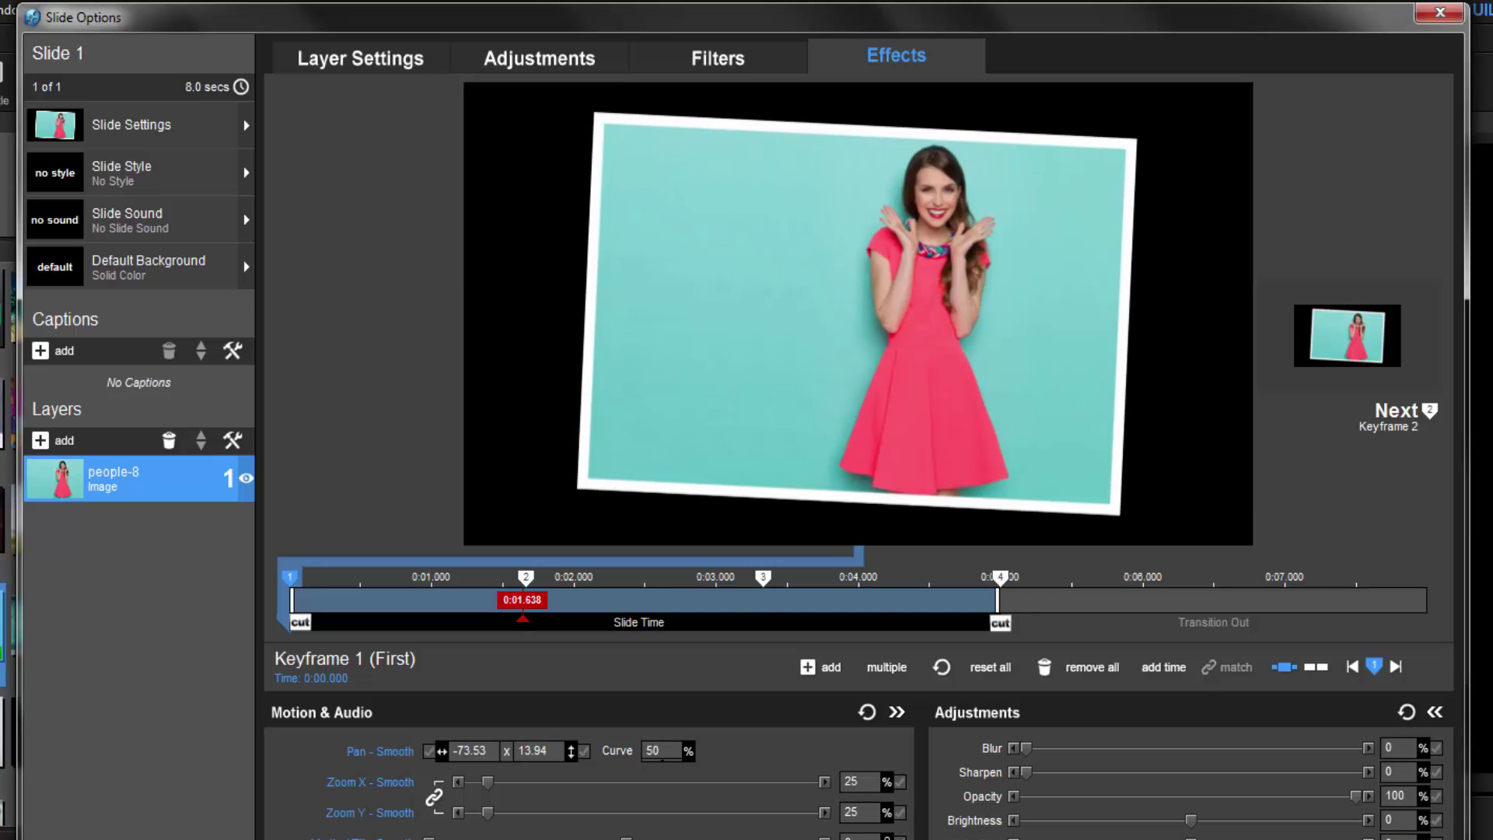
{"action": "left_click_drag", "start_coordinate": [522, 599], "coordinate": [1206, 599]}
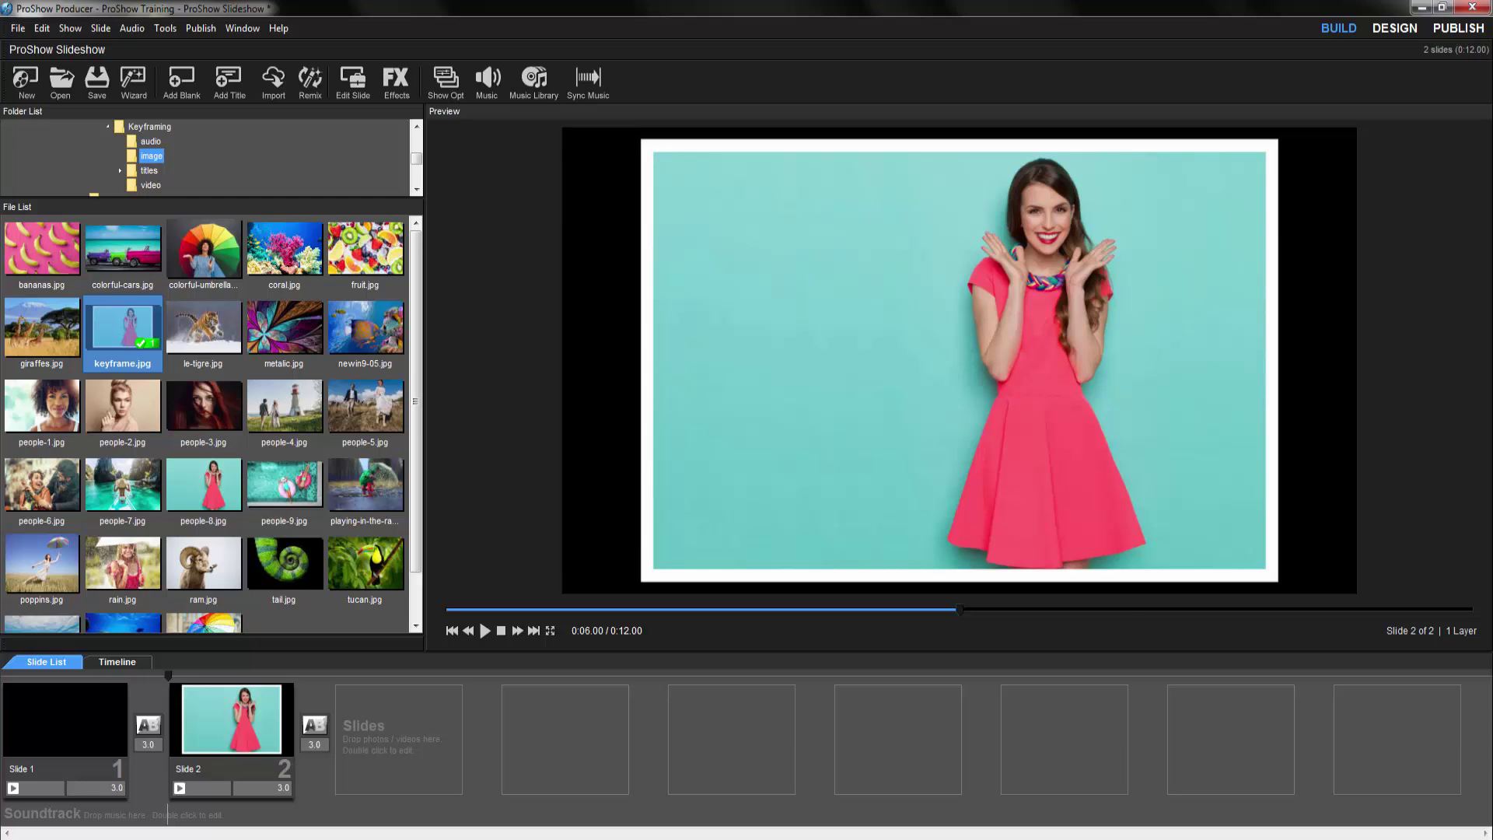
Open Slide Options for Slide 2
{"action": "double_click", "coordinate": [250, 726]}
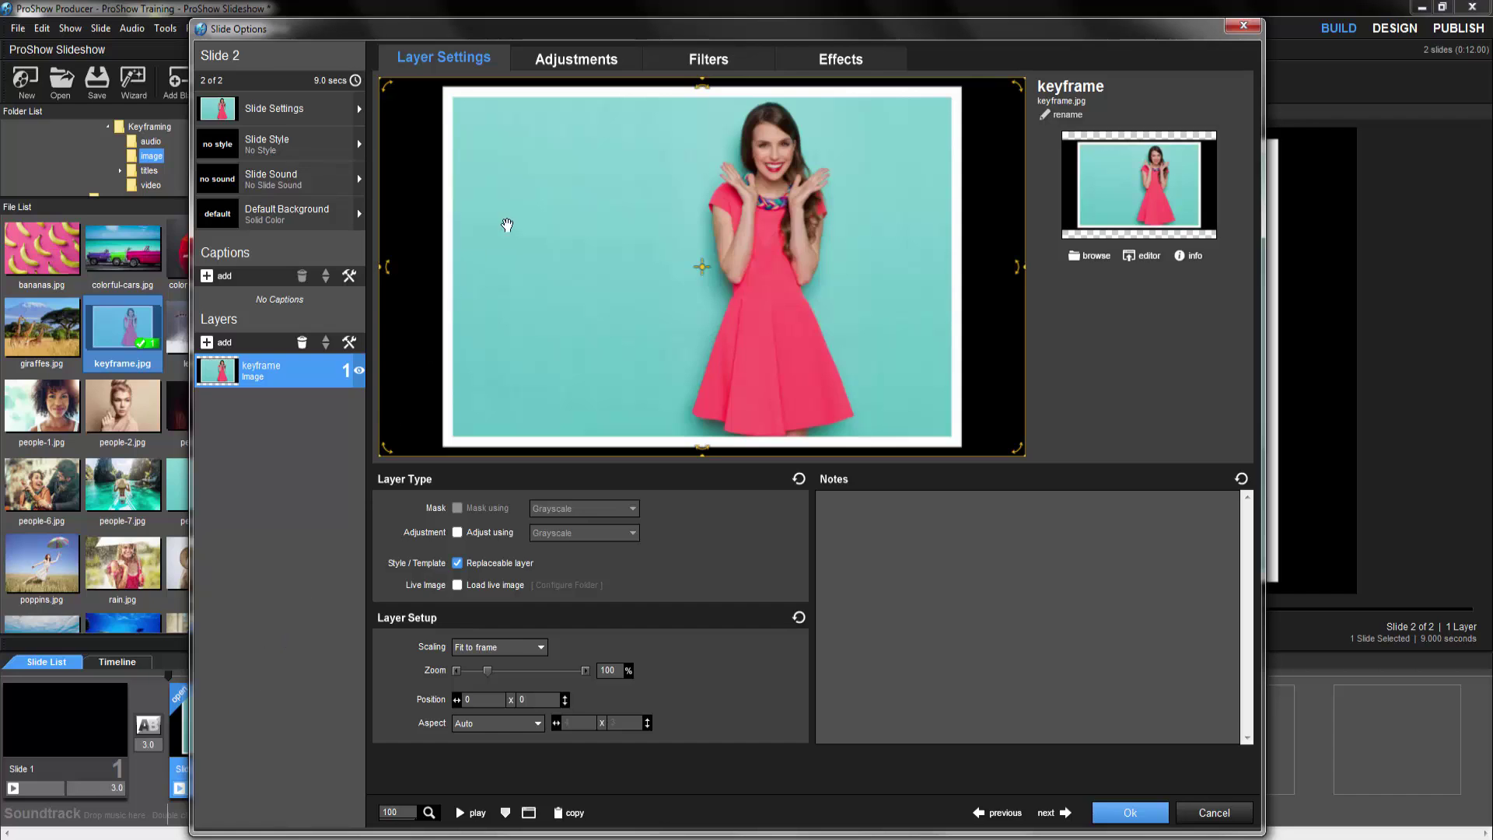
Show the Effects editor for Slide 2's image layer with its two keyframes
{"action": "left_click", "coordinate": [847, 61]}
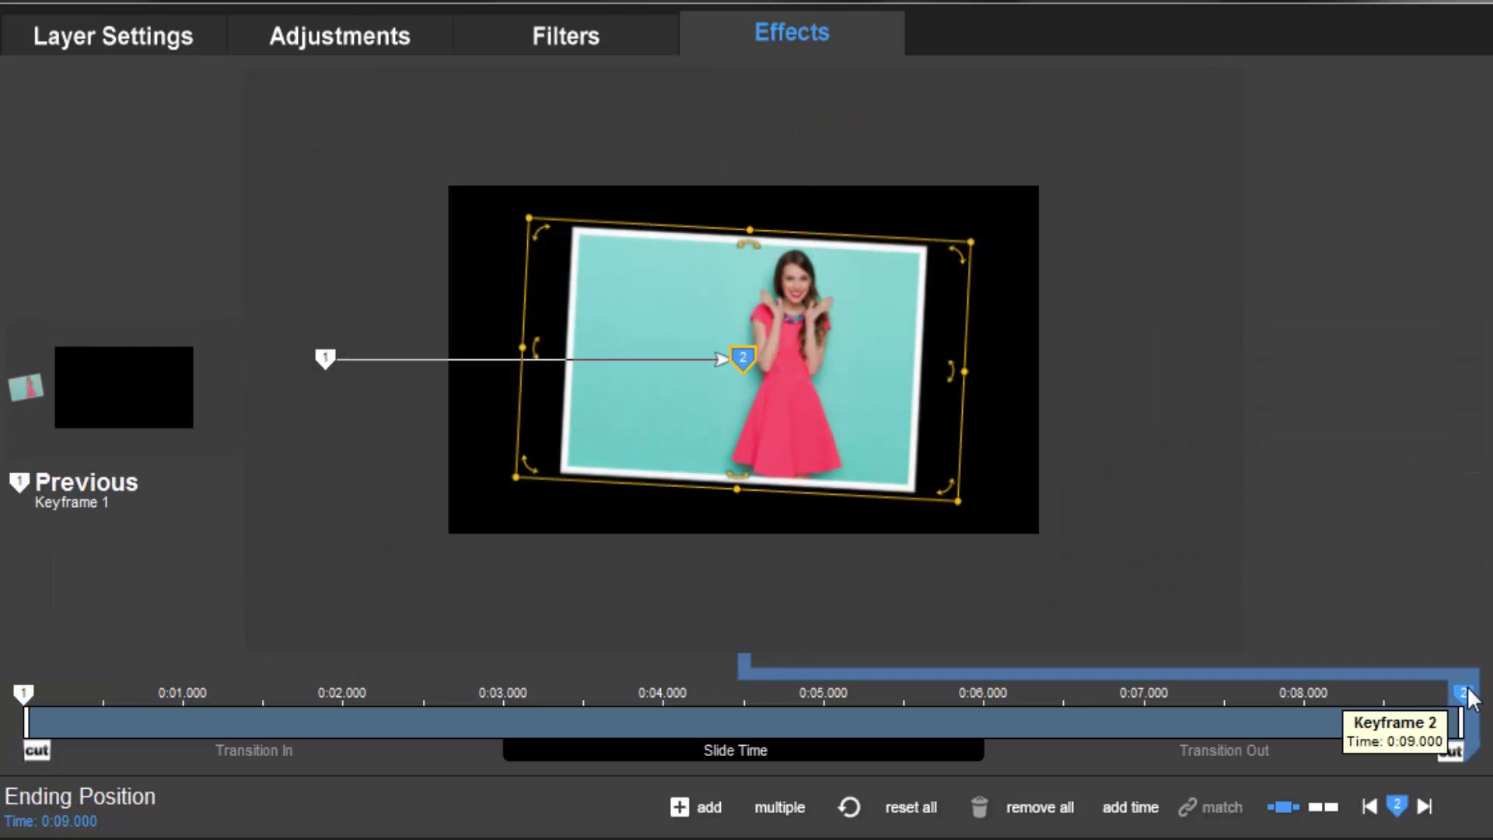
Move Keyframe 2 to 0:03.500 and insert a third keyframe shortly after it
{"action": "left_click_drag", "start_coordinate": [1461, 716], "coordinate": [581, 753]}
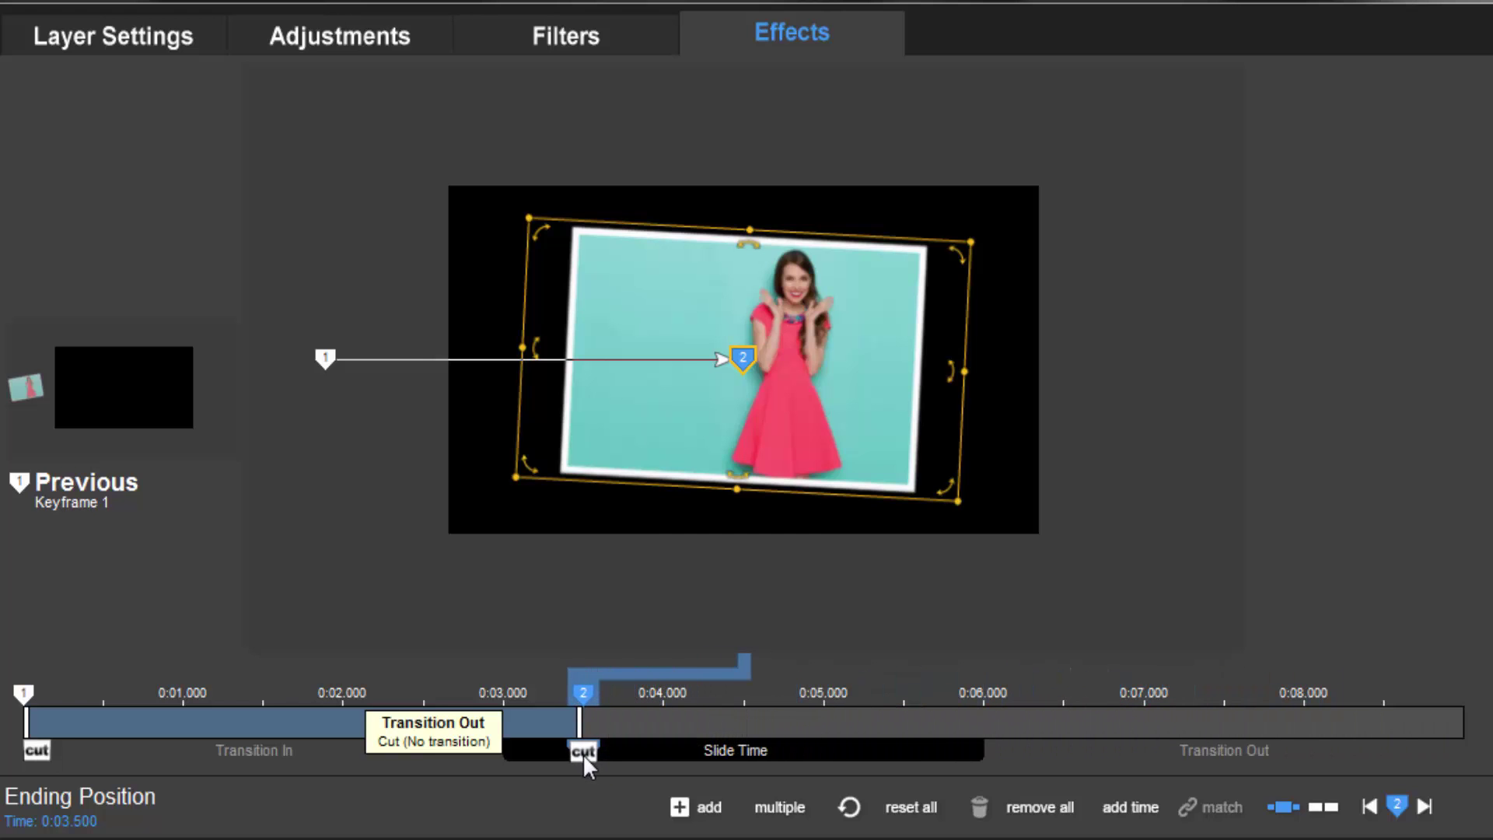
{"action": "right_click", "coordinate": [639, 696]}
{"action": "left_click", "coordinate": [734, 713]}
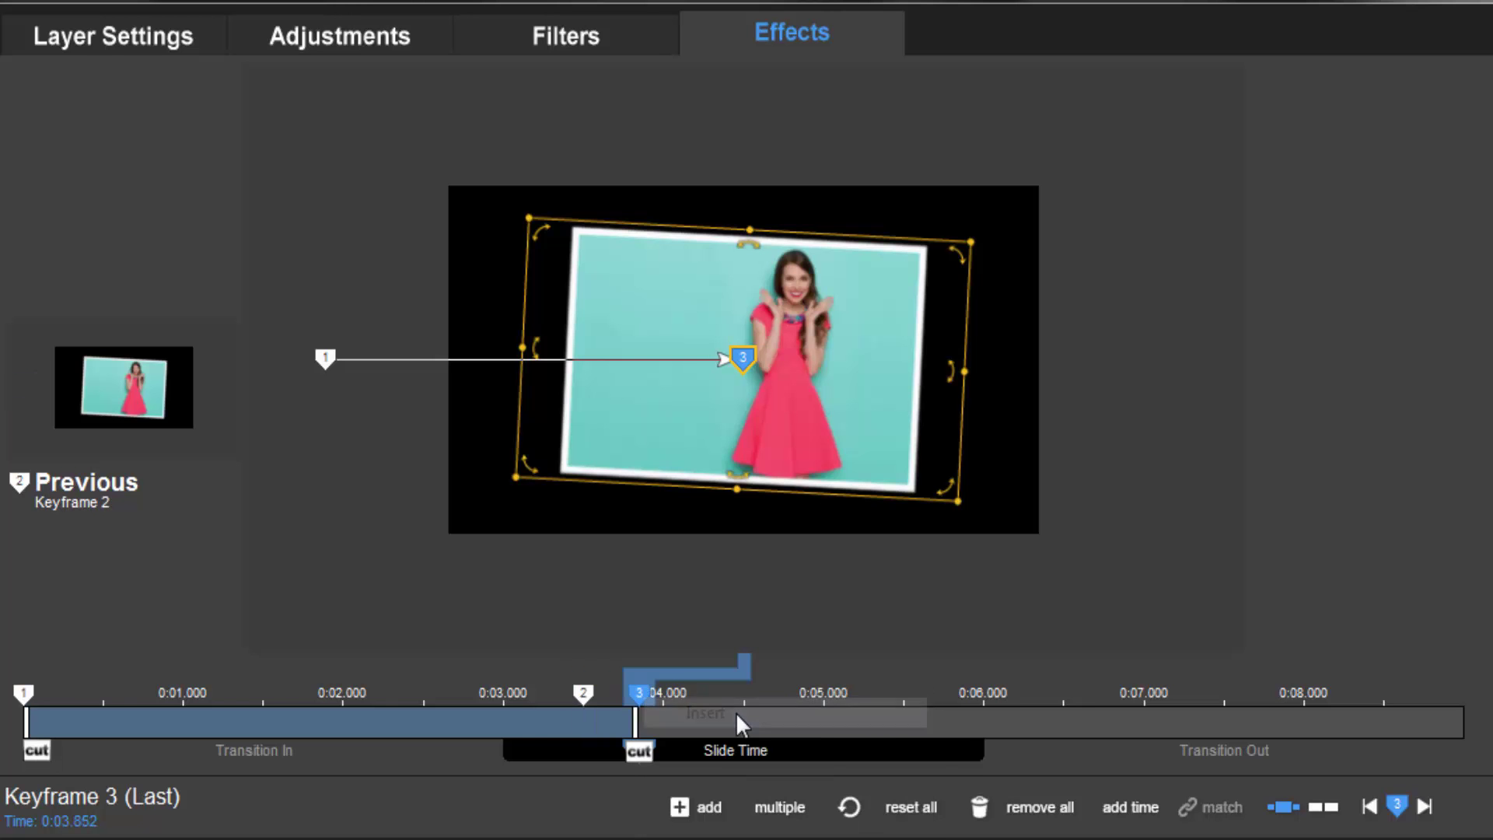
{"action": "left_click", "coordinate": [637, 696]}
{"action": "left_click_drag", "start_coordinate": [638, 695], "coordinate": [744, 702]}
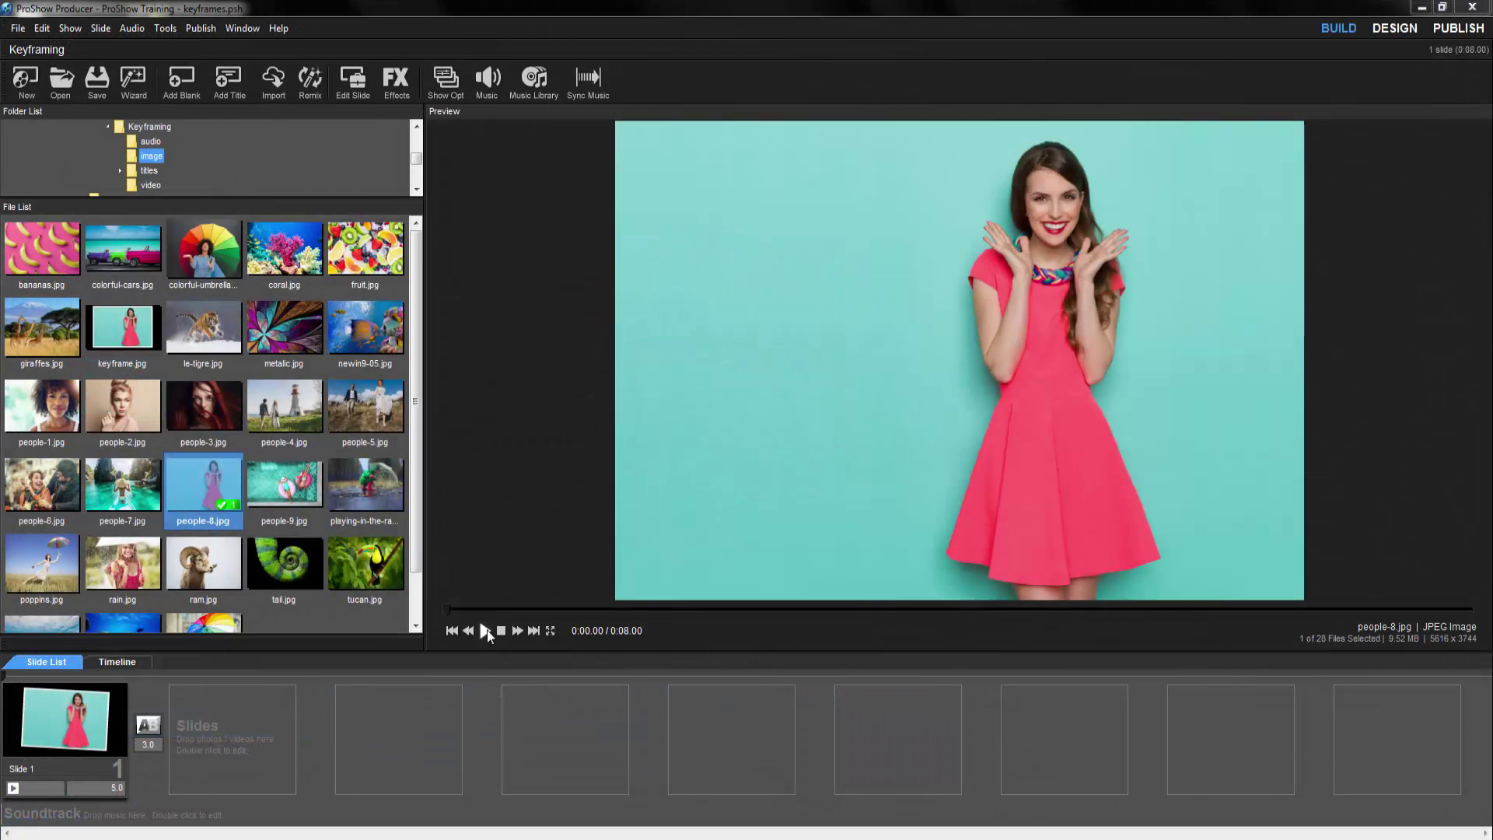
Play back the finished keyframe animation
{"action": "left_click", "coordinate": [484, 630]}
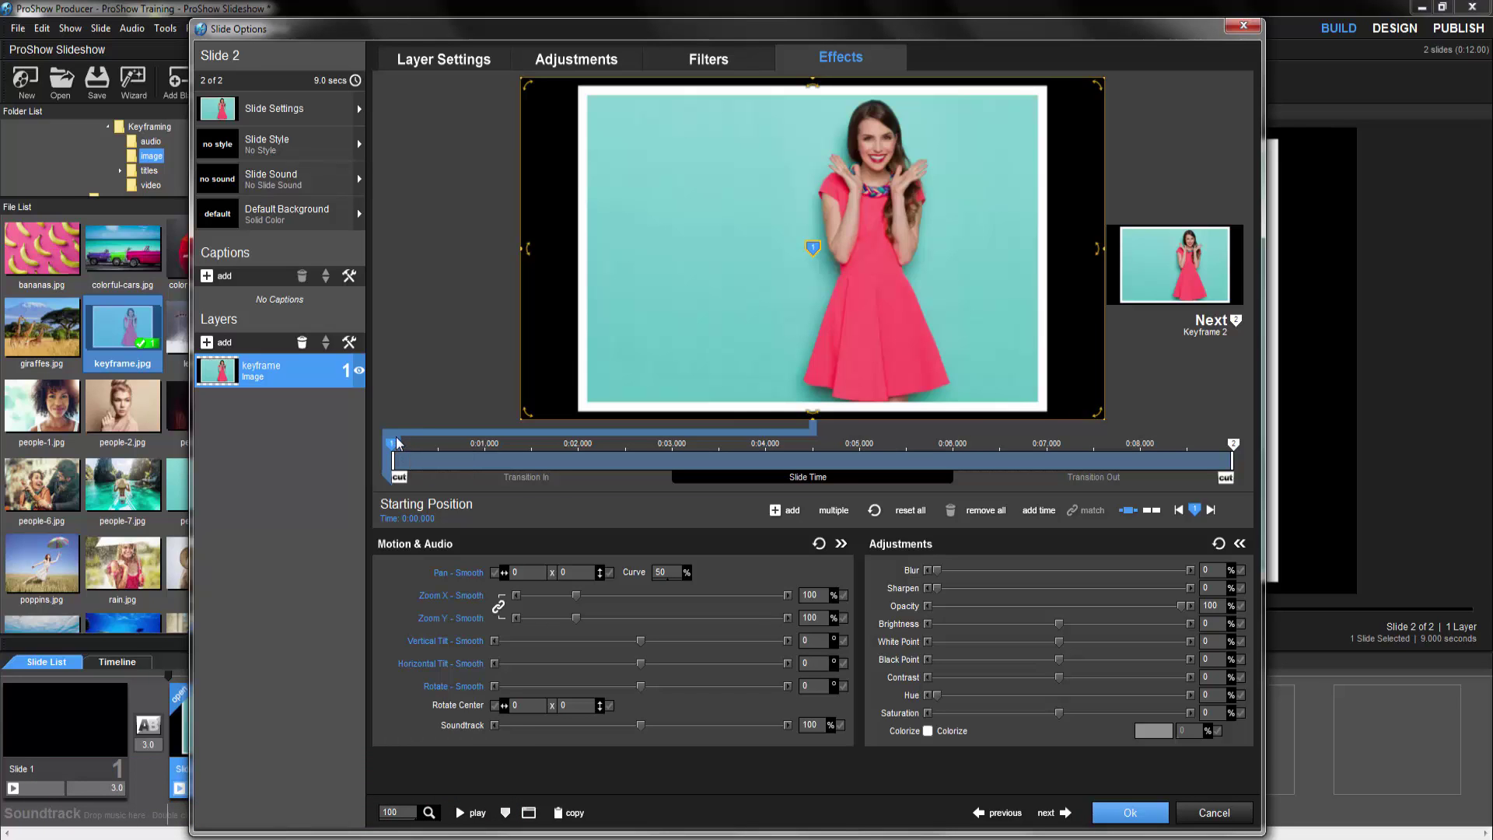
Set the starting image to 29% zoom and -10 rotation, panned off the left edge
{"action": "double_click", "coordinate": [812, 594]}
{"action": "left_click_drag", "start_coordinate": [575, 594], "coordinate": [538, 595]}
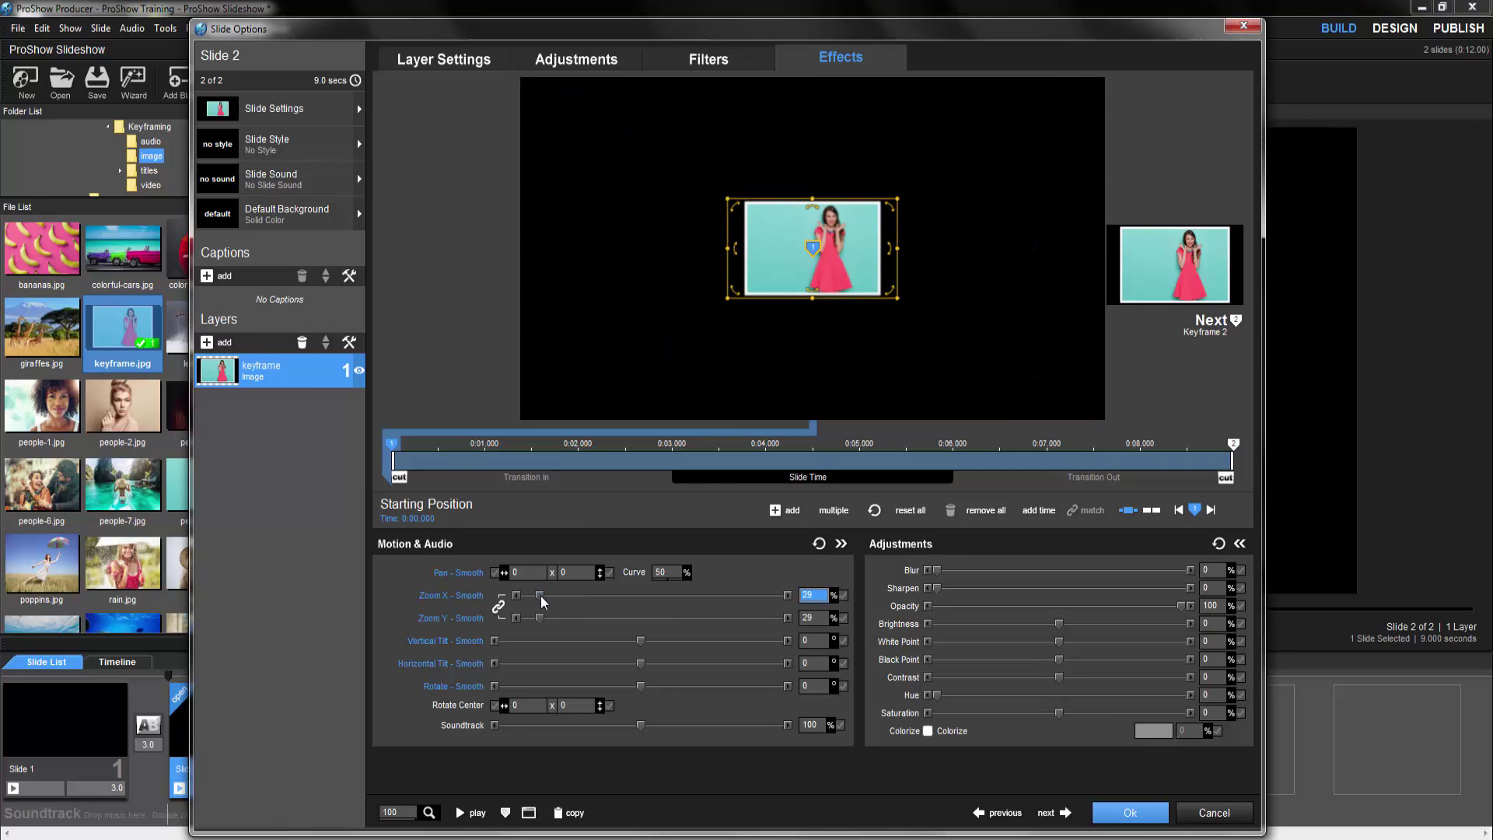
{"action": "double_click", "coordinate": [812, 685]}
{"action": "type", "text": "-10"}
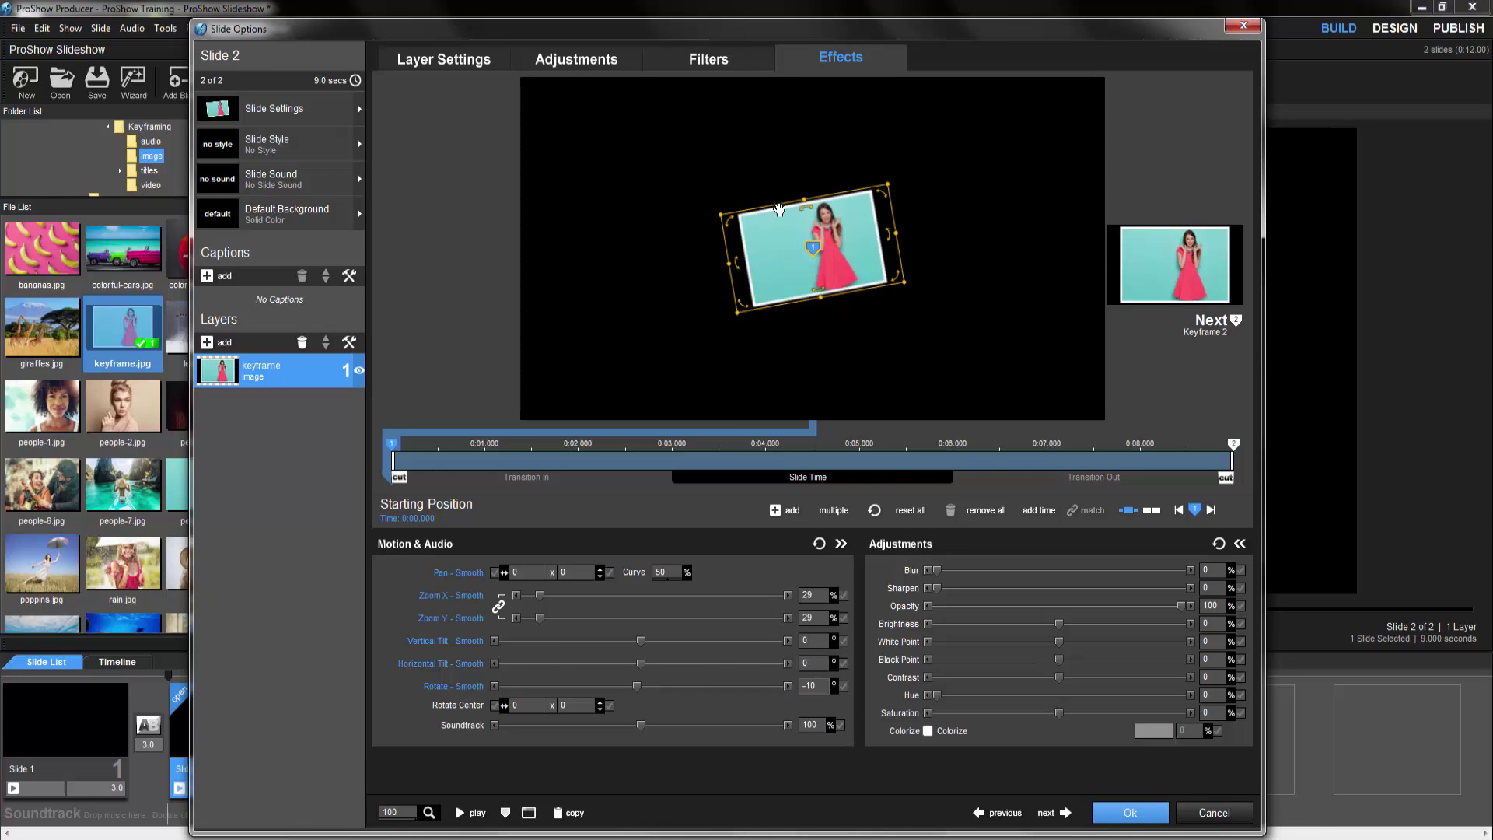
{"action": "left_click_drag", "start_coordinate": [788, 251], "coordinate": [386, 268]}
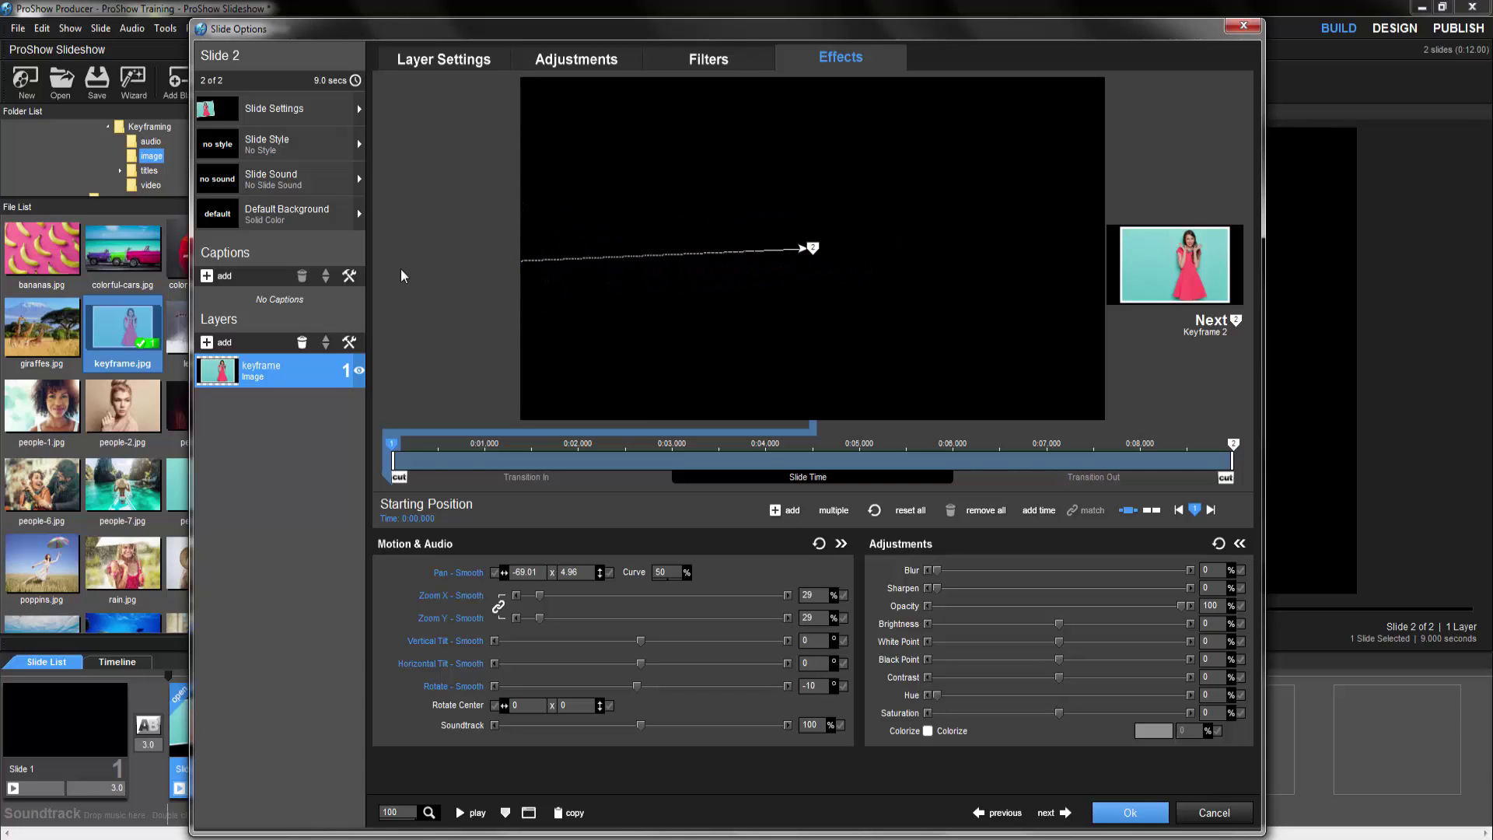
Zoom the preview out, nudge the image left, and set Pan Y to 0
{"action": "left_click", "coordinate": [428, 812]}
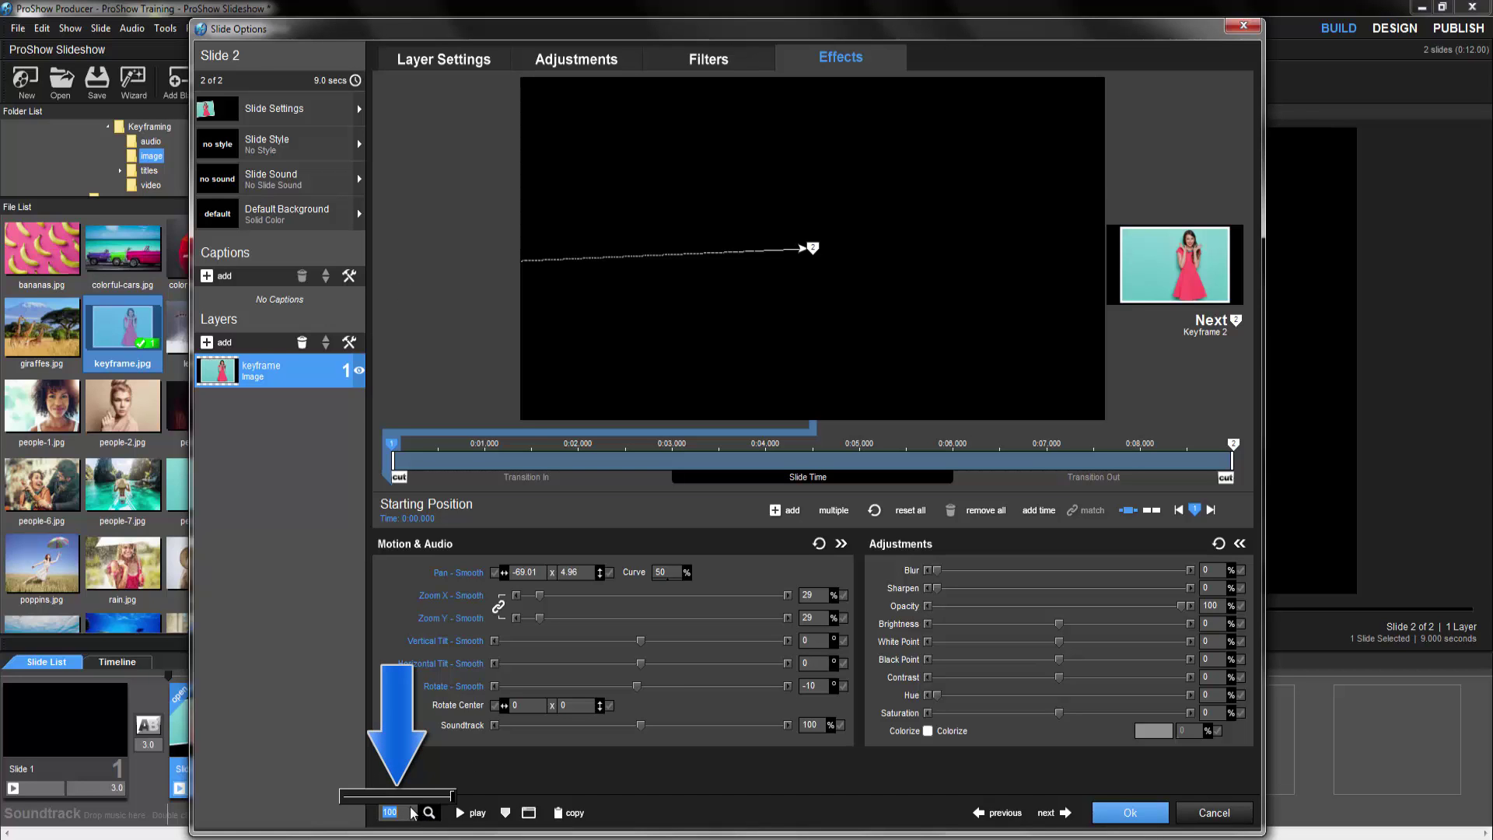
{"action": "left_click_drag", "start_coordinate": [454, 796], "coordinate": [398, 801]}
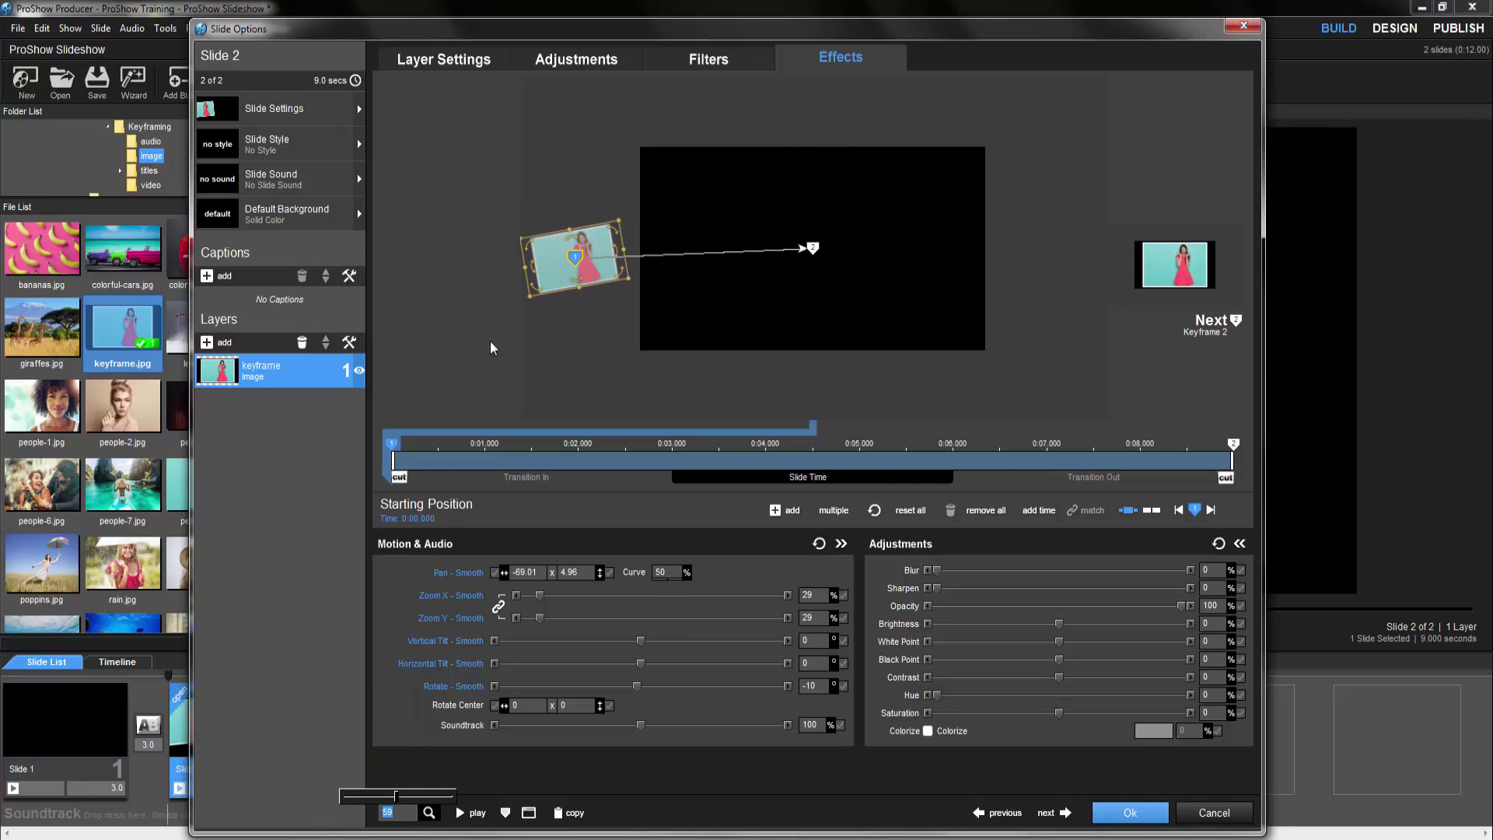
{"action": "left_click", "coordinate": [550, 258]}
{"action": "left_click_drag", "start_coordinate": [550, 258], "coordinate": [546, 255]}
{"action": "double_click", "coordinate": [578, 572]}
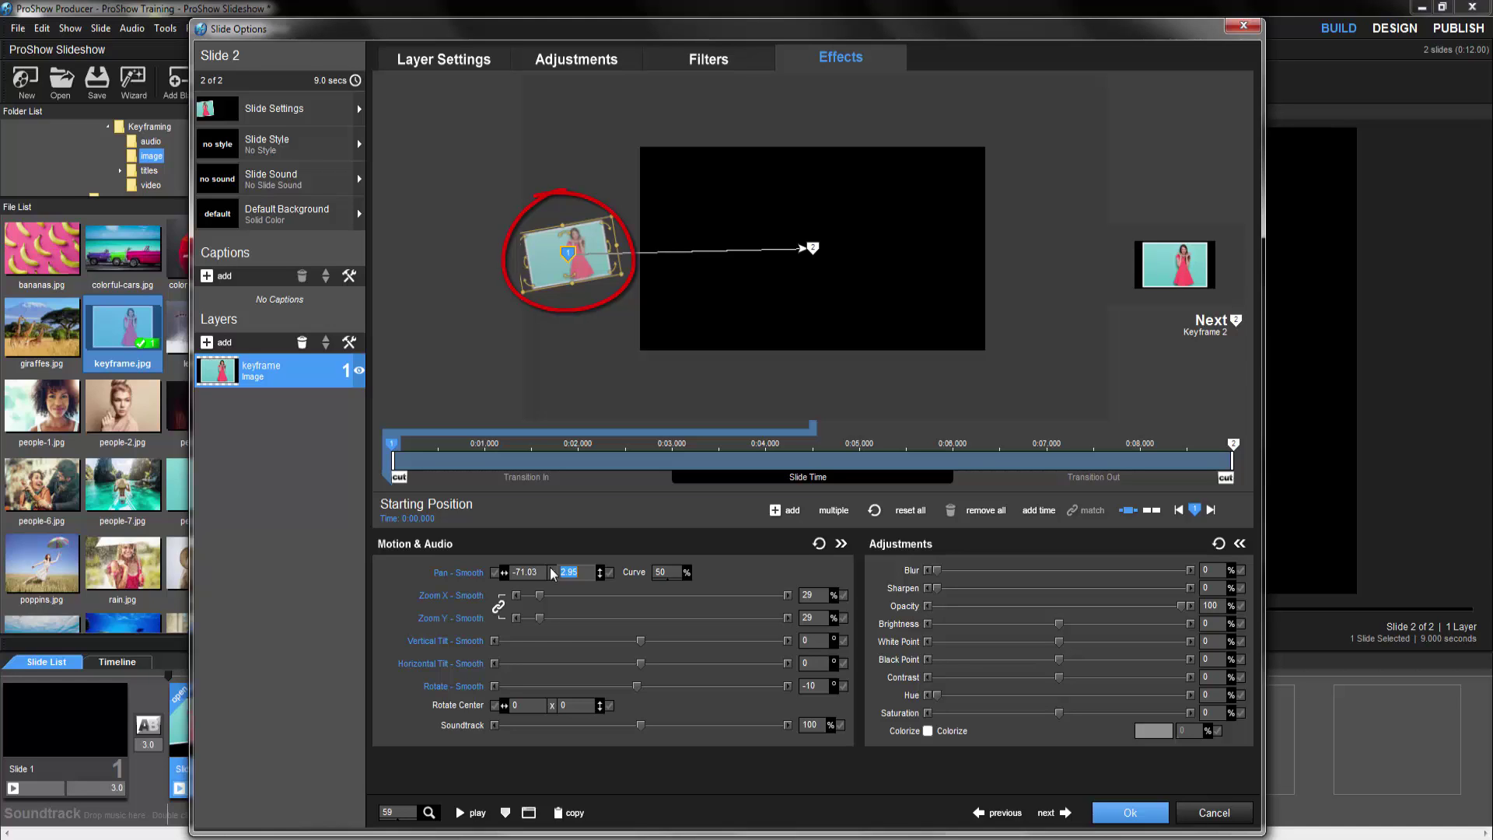
{"action": "type", "text": "0"}
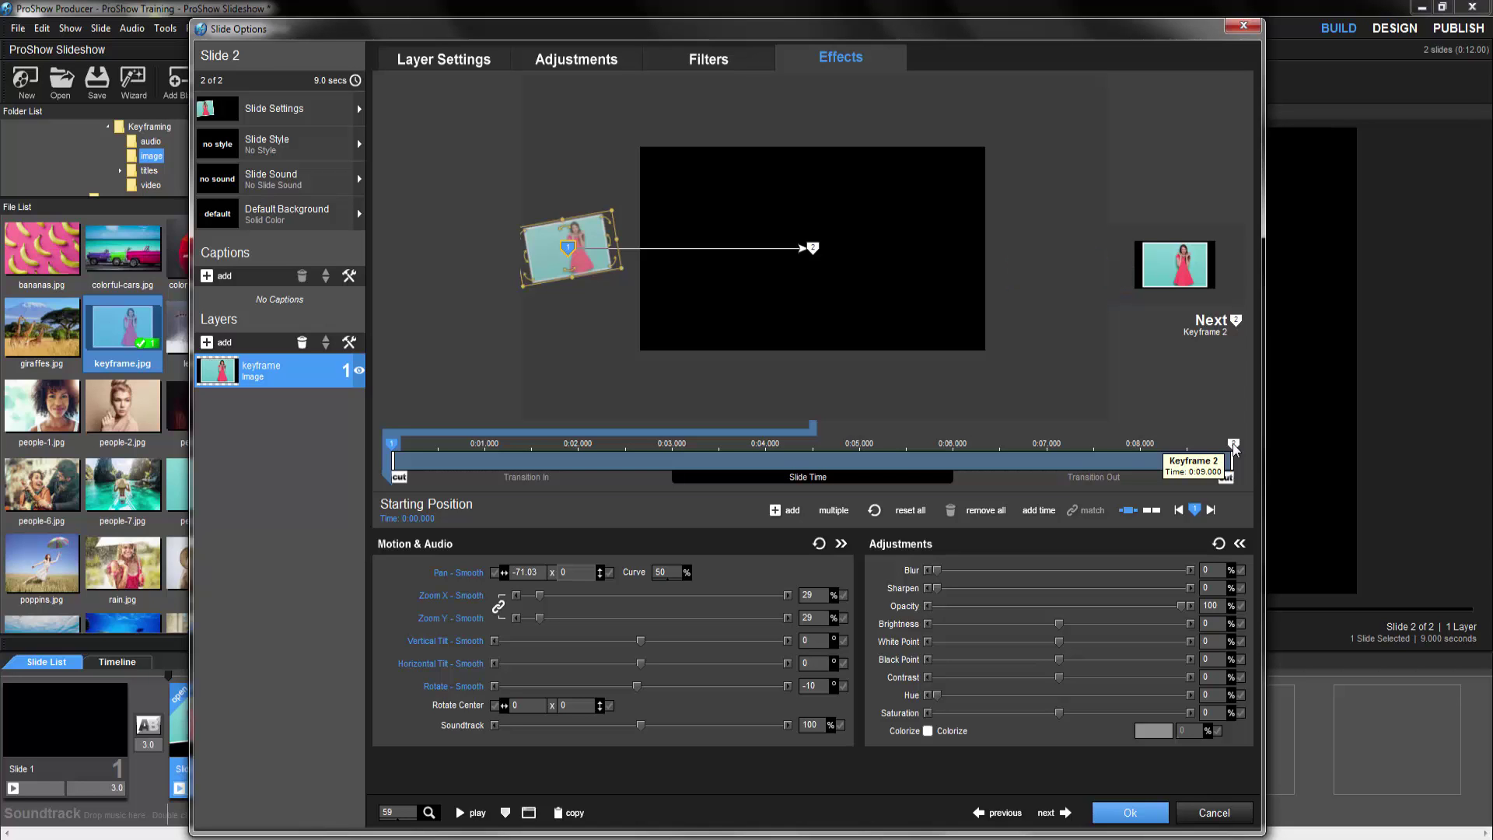
At Keyframe 2, set the image to 75% zoom and rotation 3
{"action": "left_click", "coordinate": [1233, 443]}
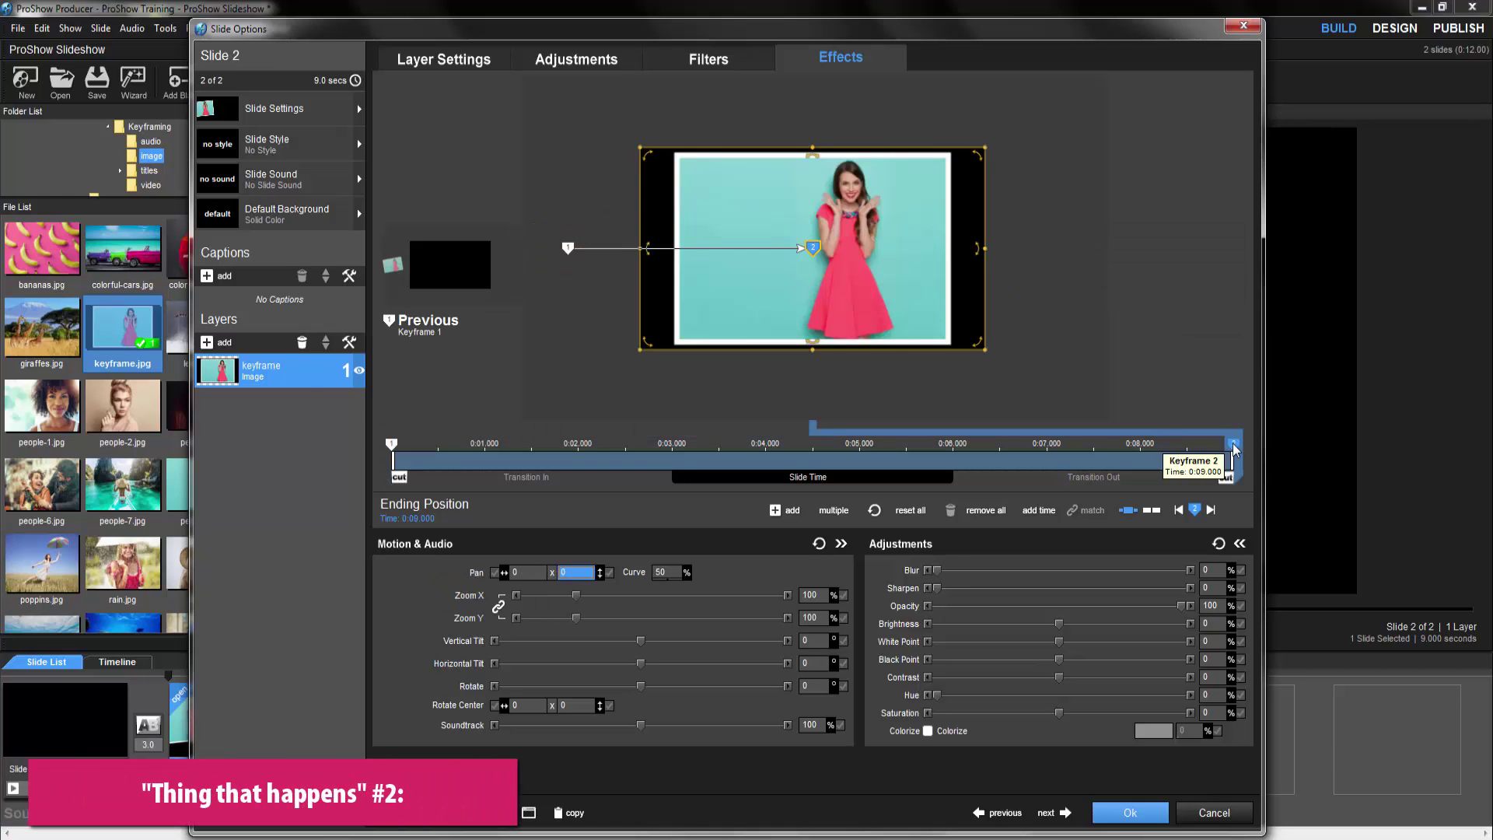
{"action": "left_click", "coordinate": [810, 594]}
{"action": "type", "text": "75"}
{"action": "left_click", "coordinate": [812, 686]}
{"action": "type", "text": "3"}
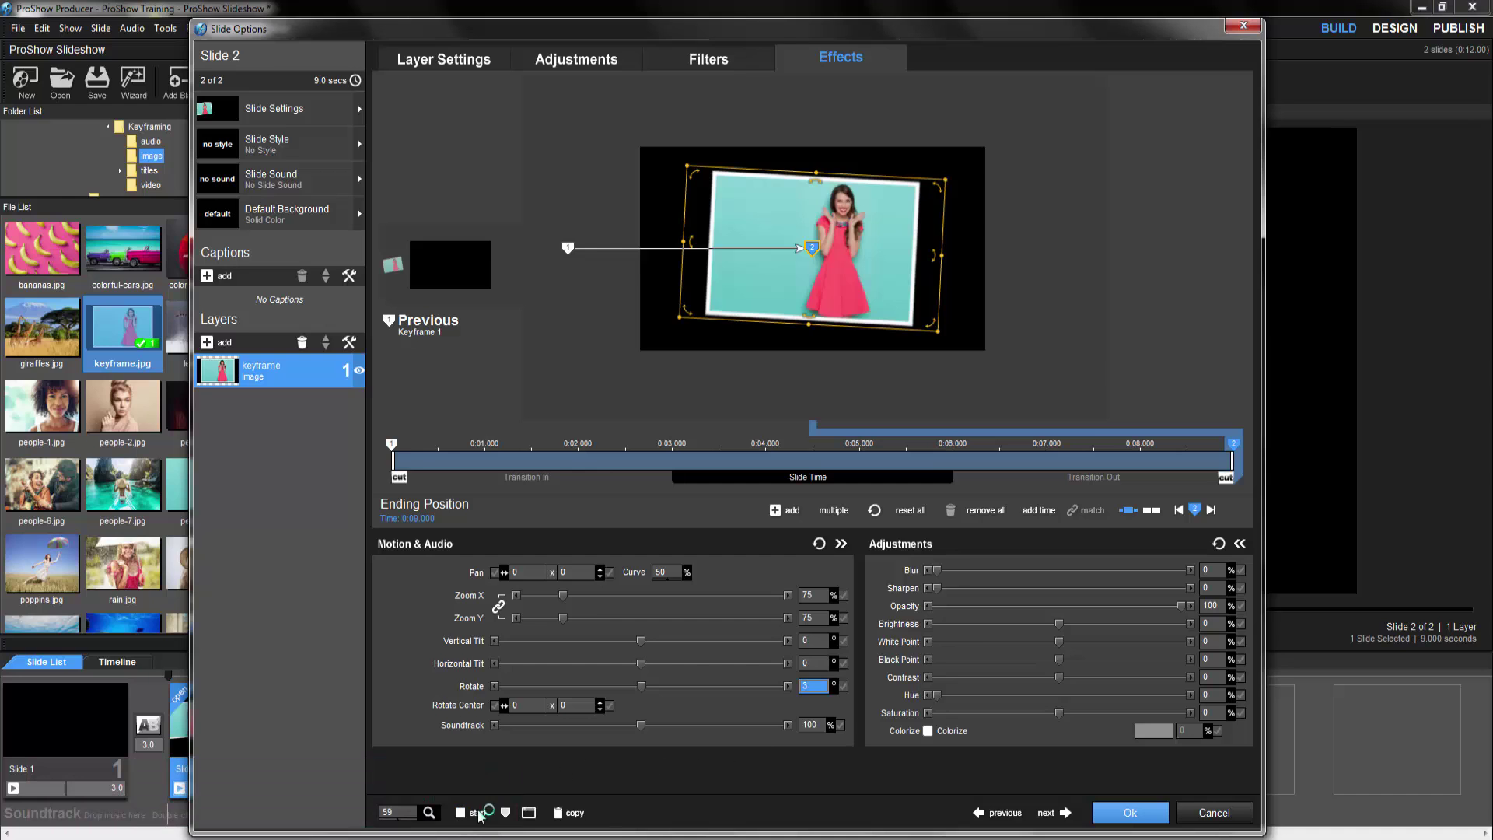
{"action": "left_click", "coordinate": [476, 813]}
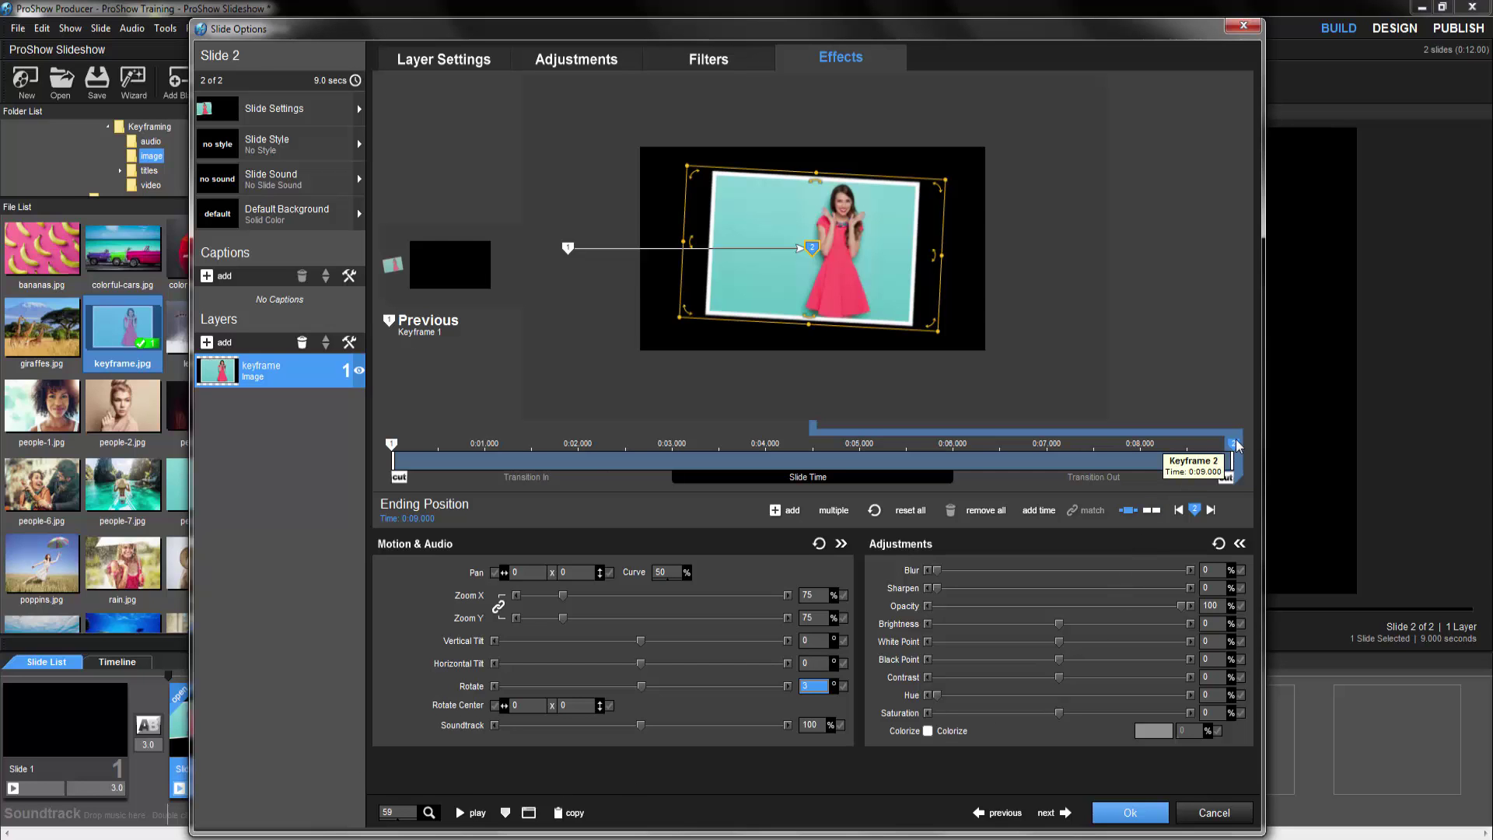
Drag Keyframe 2 left along the timeline to 0:03.500
{"action": "left_click_drag", "start_coordinate": [1236, 445], "coordinate": [717, 487]}
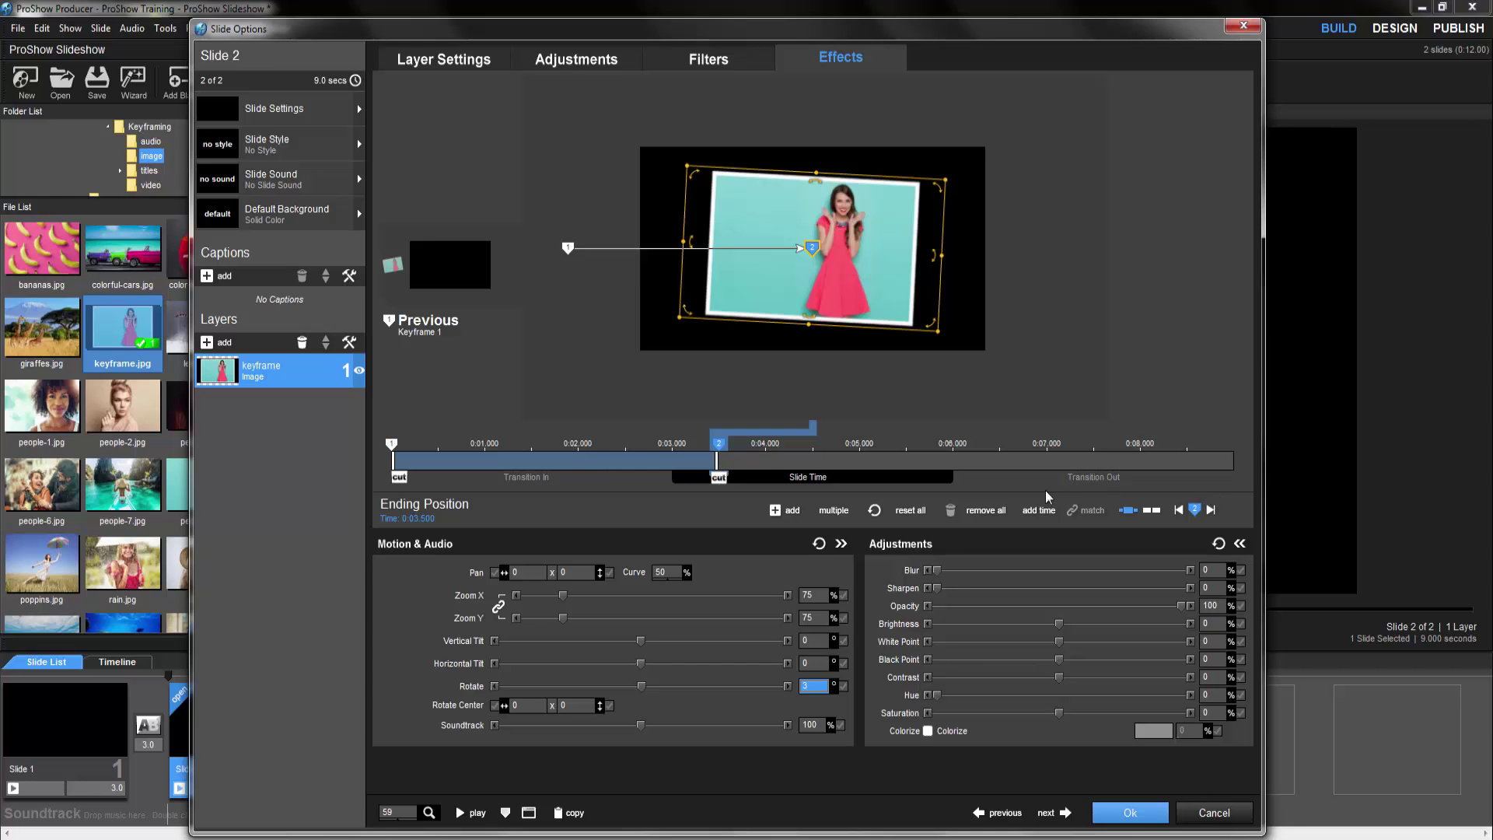
Insert a third keyframe at 0:03.852, right after Keyframe 2
{"action": "right_click", "coordinate": [751, 450]}
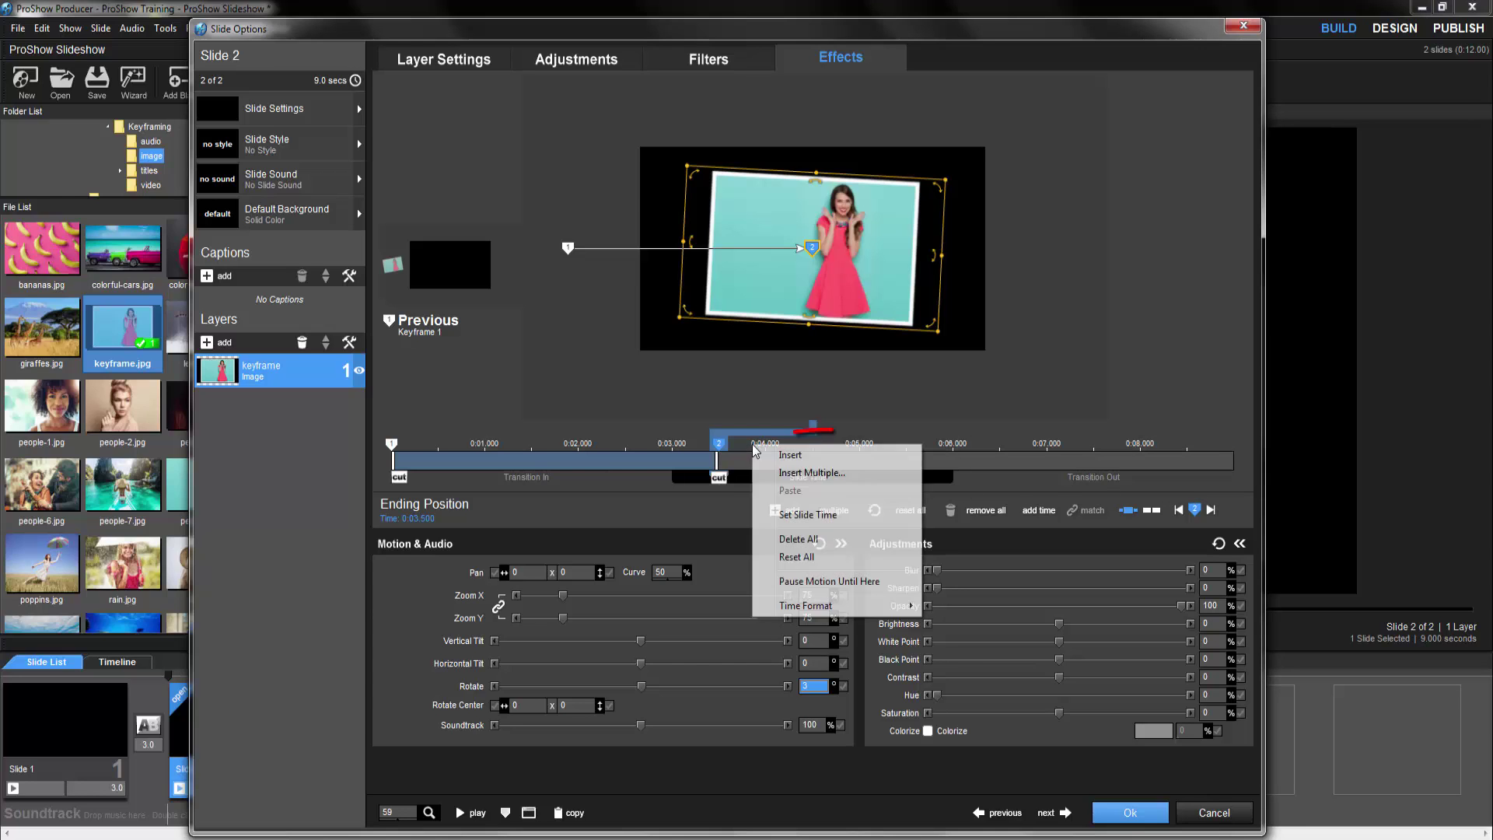
{"action": "left_click", "coordinate": [809, 456]}
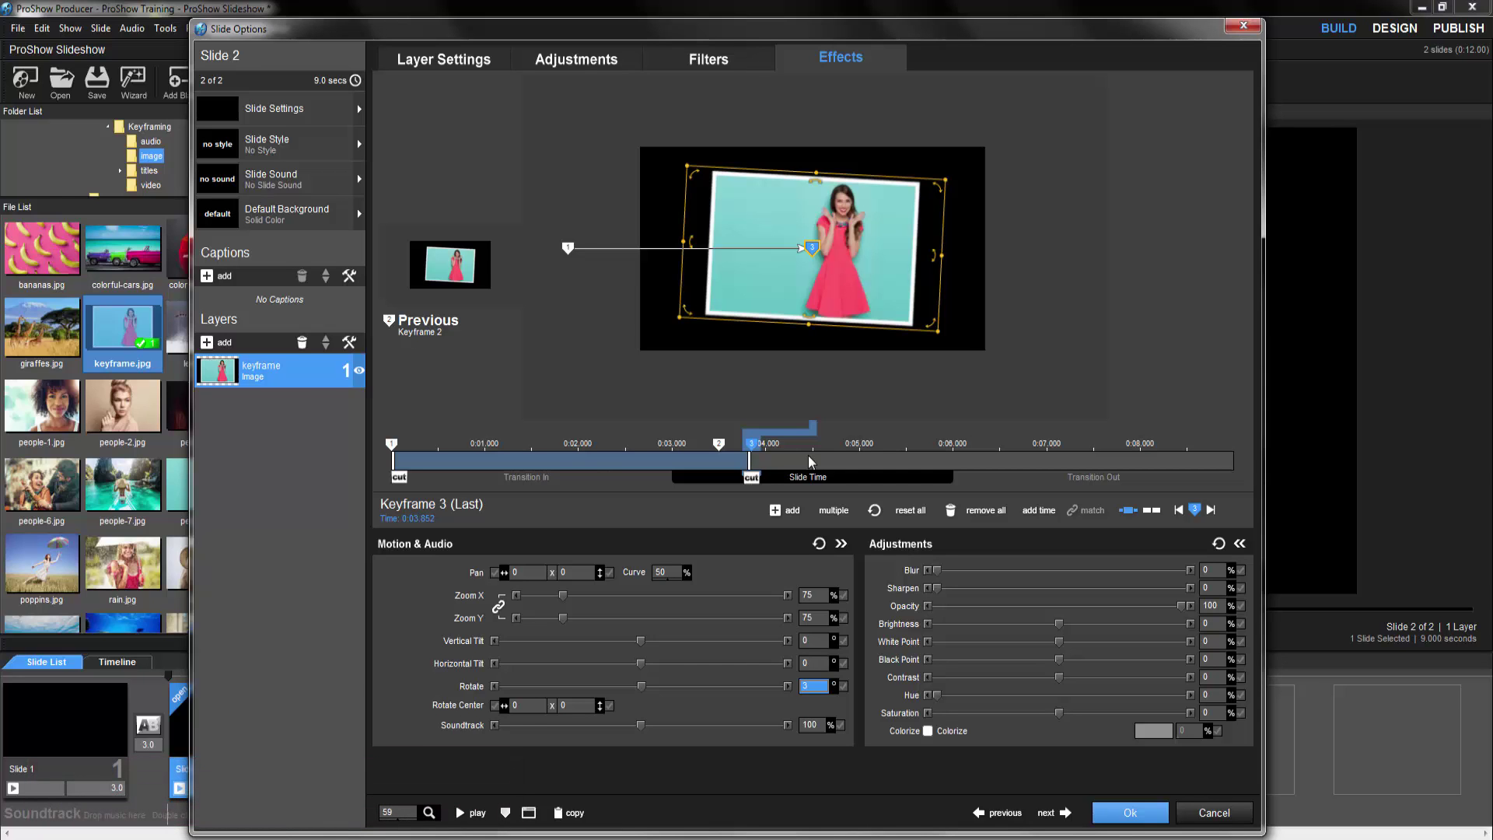
Copy Keyframe 2's 75% zoom and 3 rotation to Keyframe 3
{"action": "left_click", "coordinate": [720, 446]}
{"action": "right_click", "coordinate": [720, 445]}
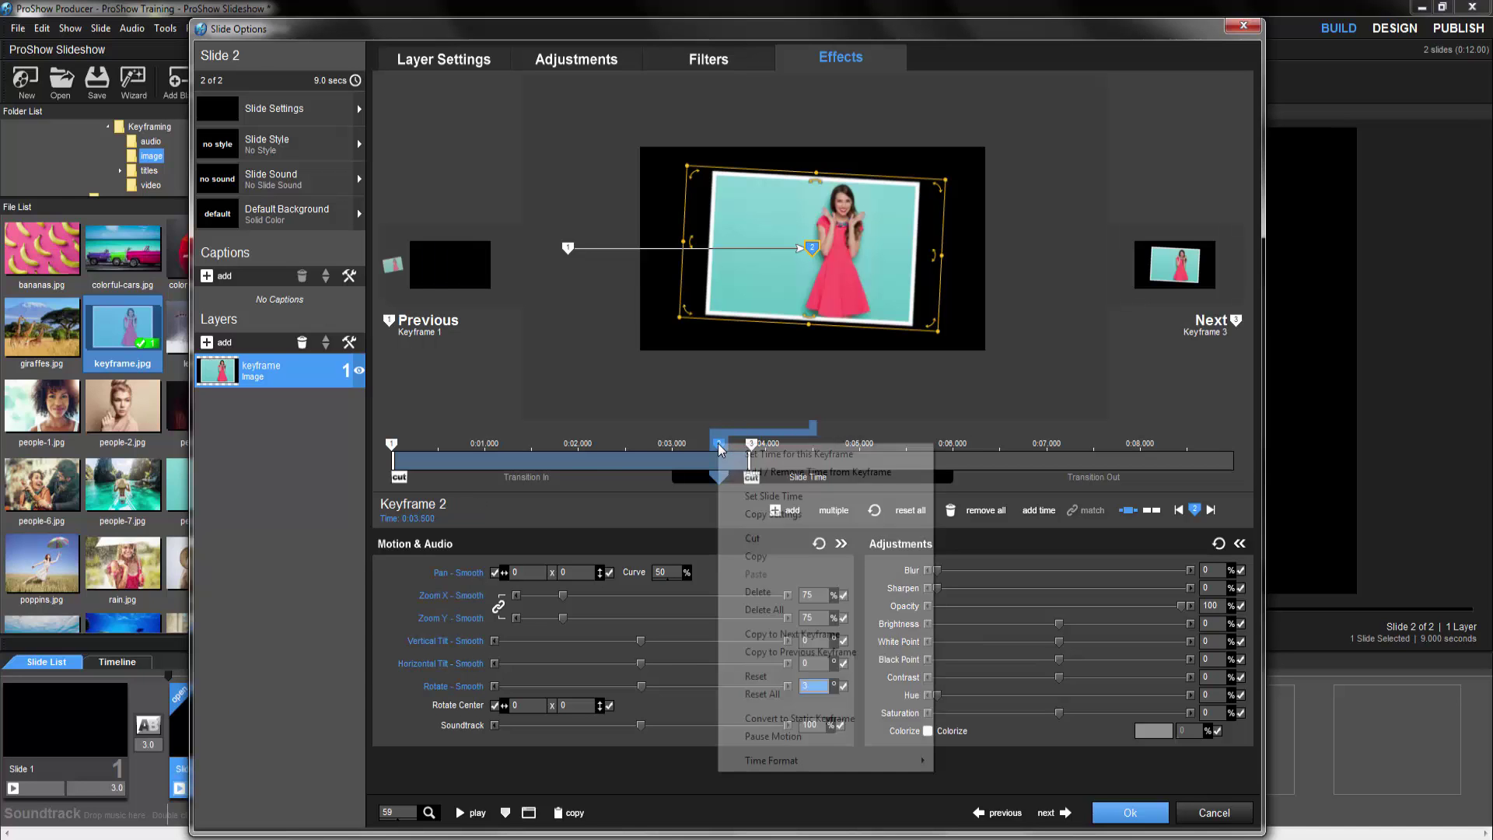
{"action": "left_click", "coordinate": [803, 636]}
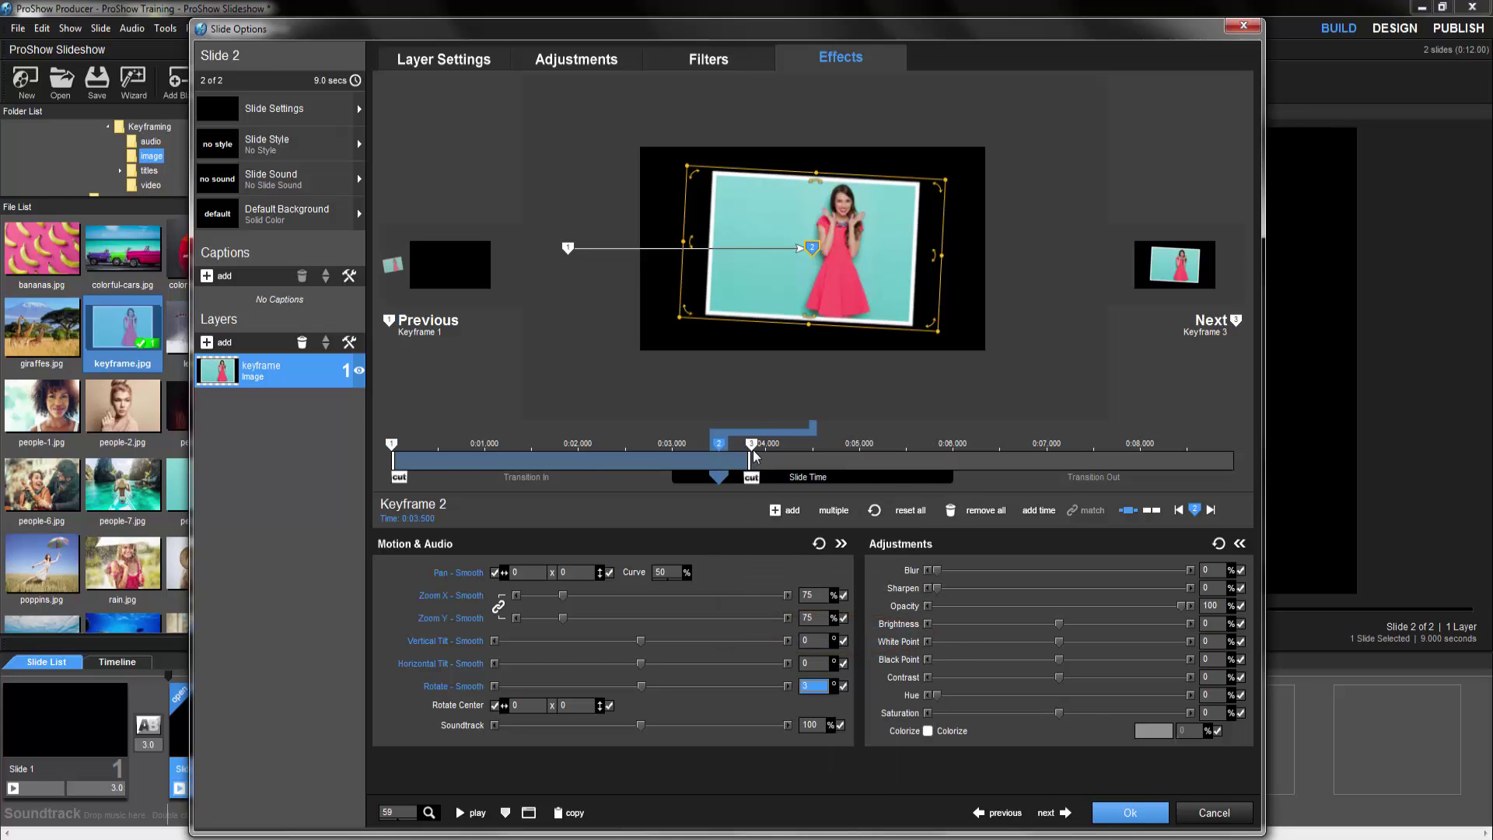
Move Keyframe 3 to 0:05.000 and scrub the timeline to check the hold
{"action": "left_click_drag", "start_coordinate": [751, 448], "coordinate": [859, 454]}
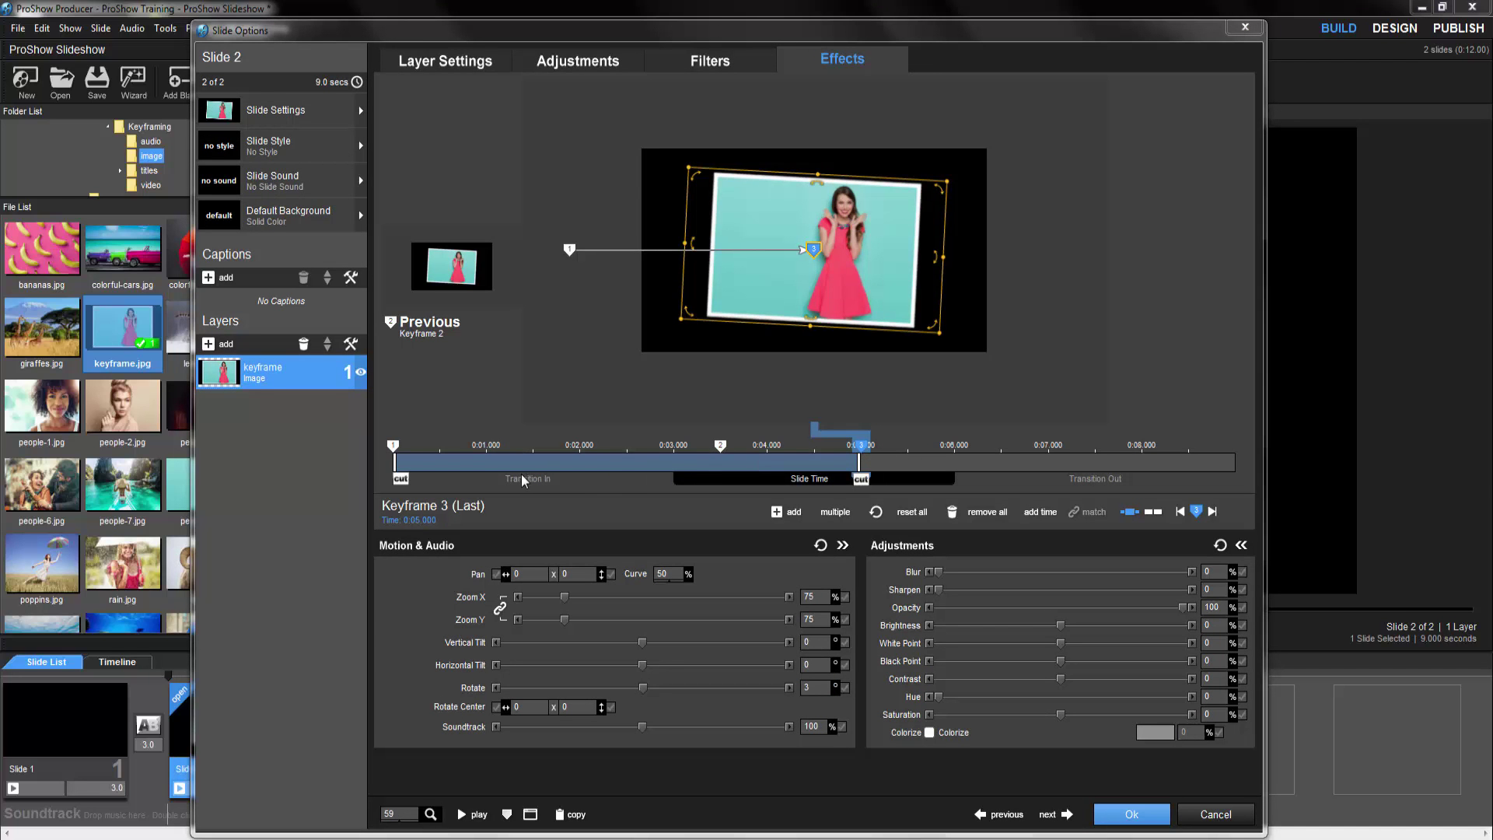
{"action": "left_click_drag", "start_coordinate": [524, 480], "coordinate": [726, 487]}
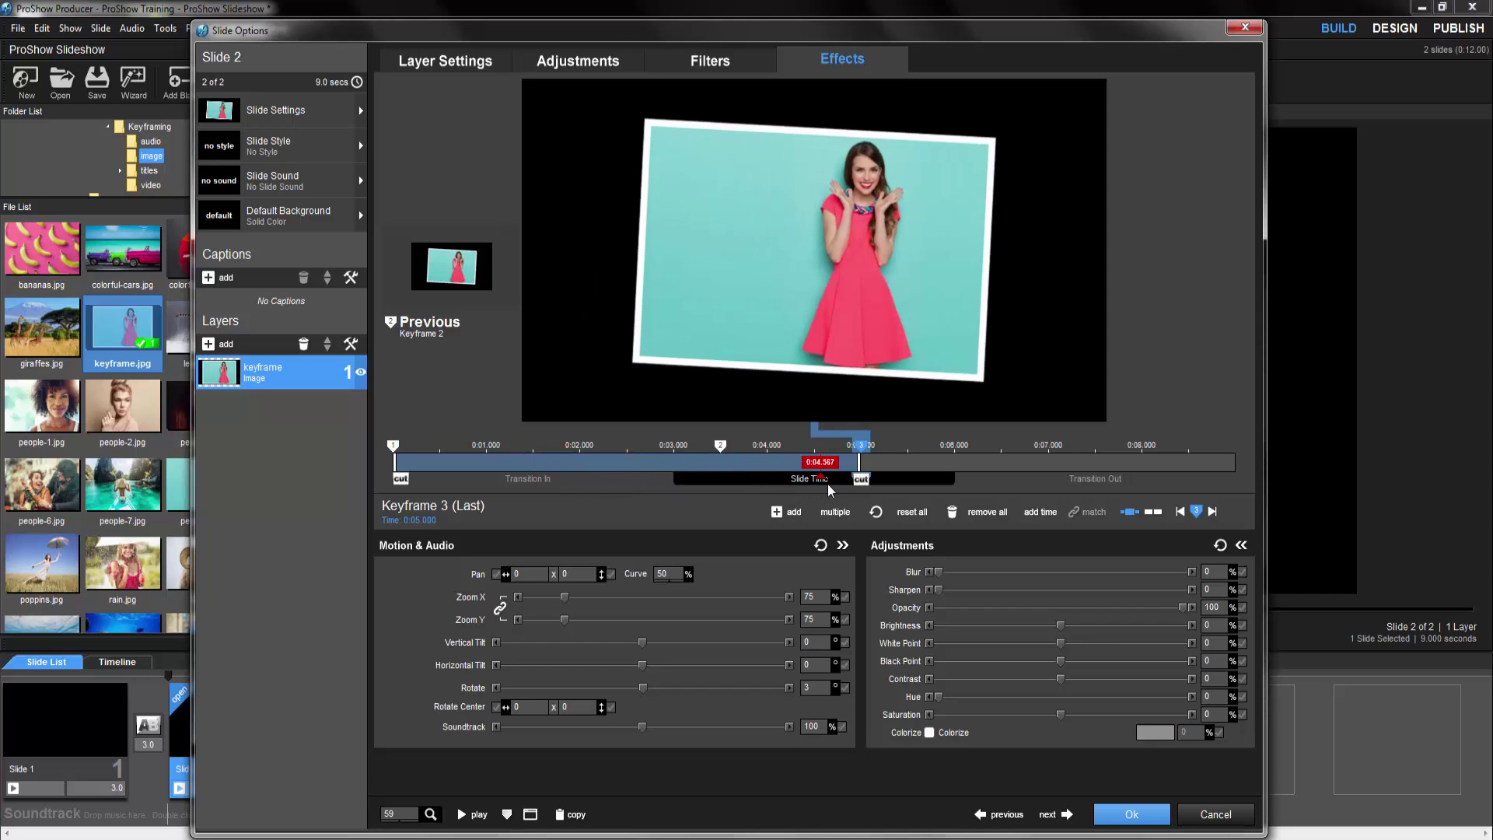
{"action": "left_click_drag", "start_coordinate": [861, 487], "coordinate": [865, 484]}
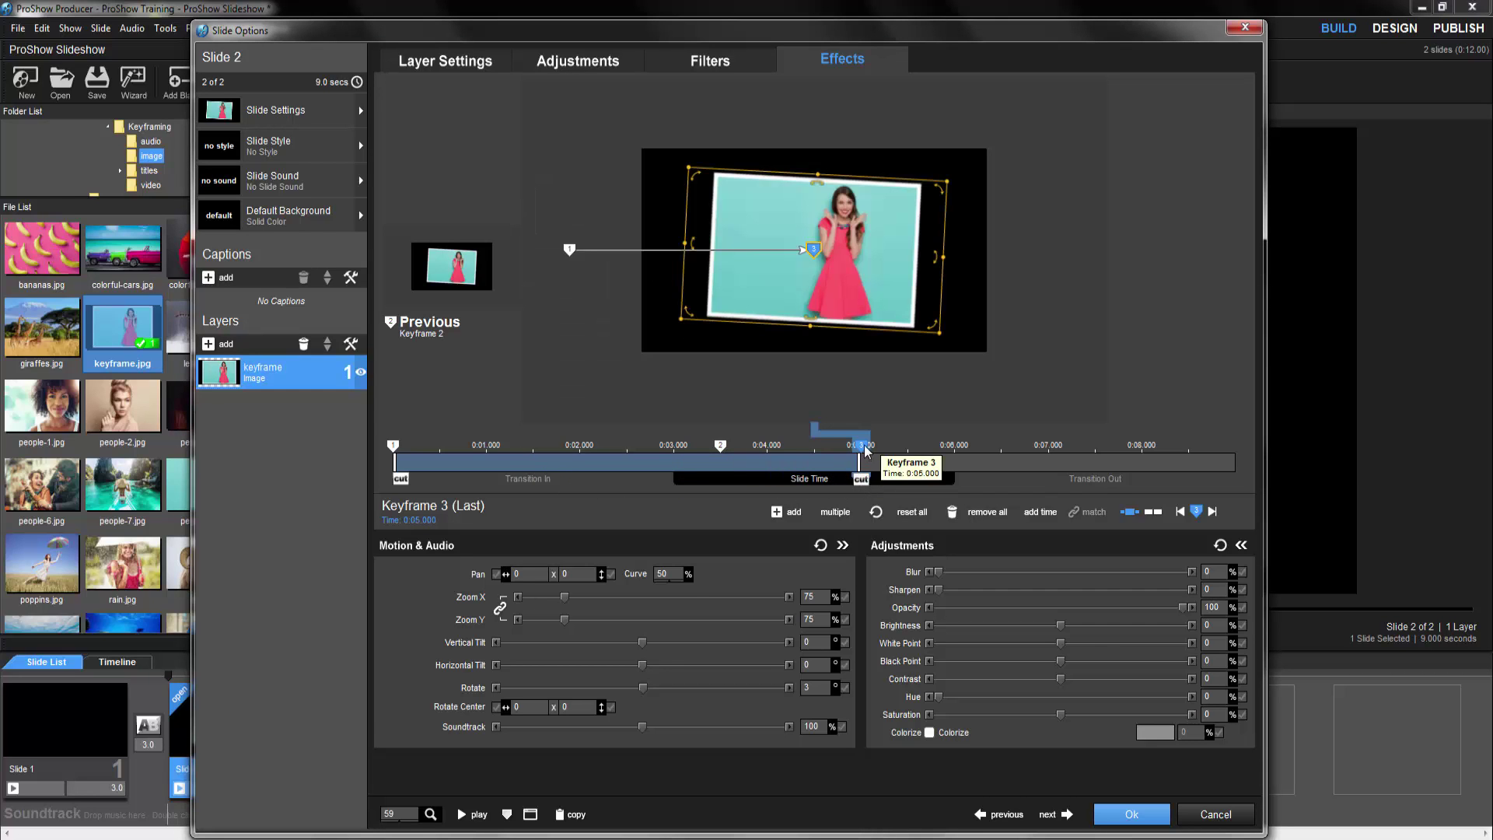
Set Keyframe 3's time to exactly 5.2 seconds
{"action": "right_click", "coordinate": [860, 446]}
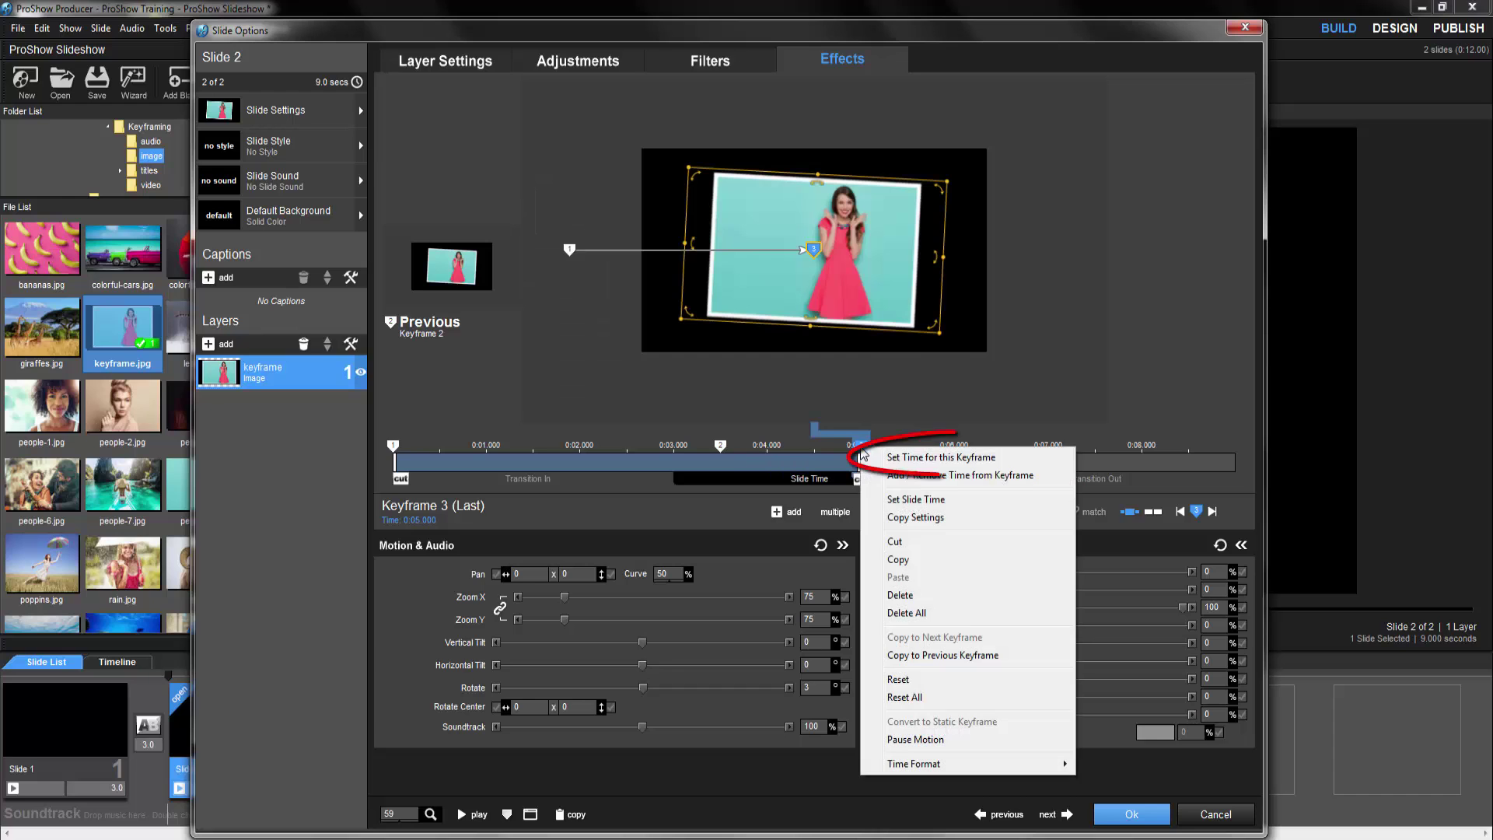
{"action": "left_click", "coordinate": [908, 459]}
{"action": "type", "text": "5.2"}
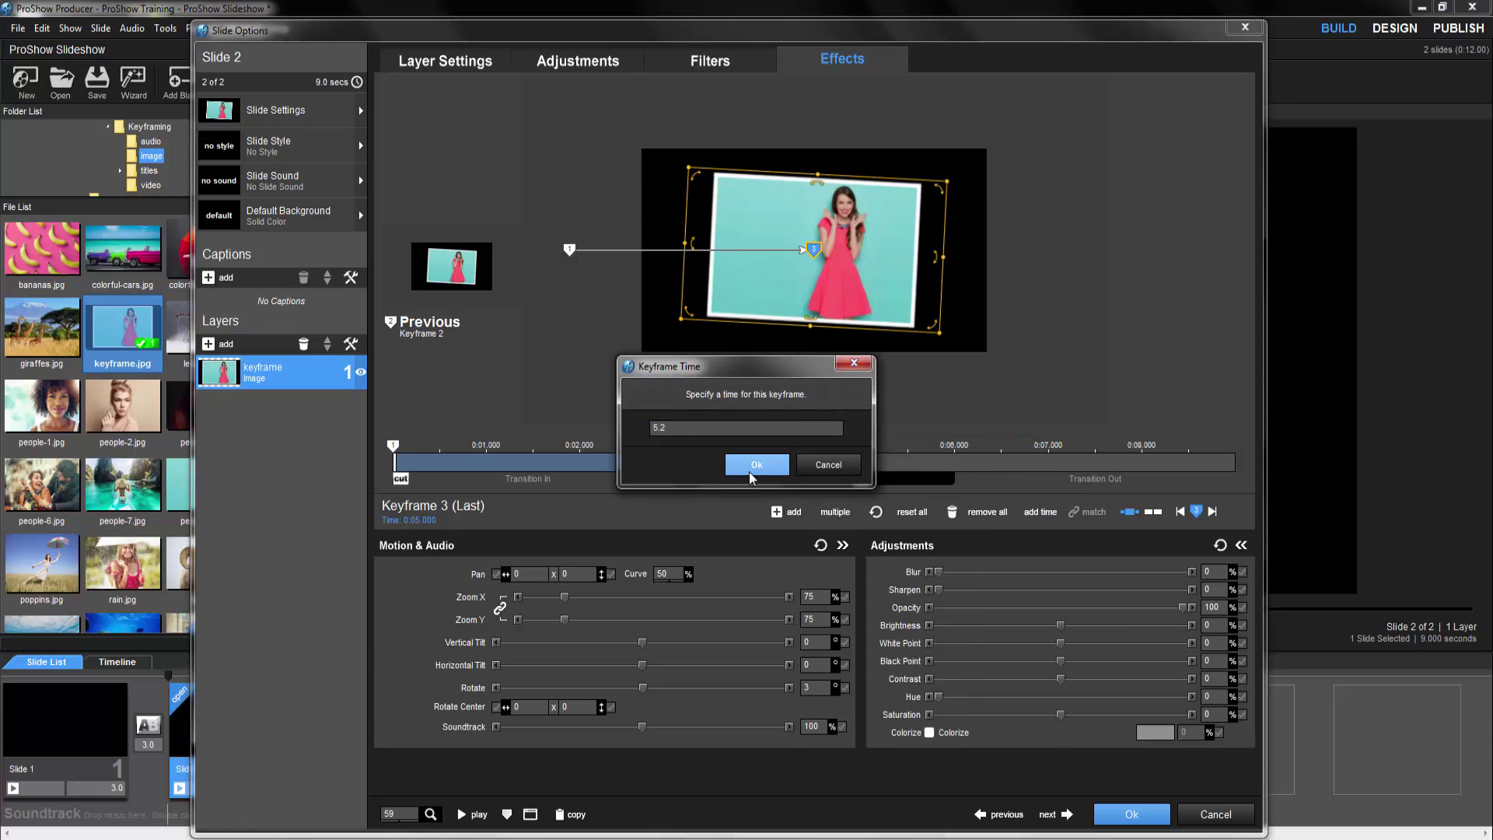
{"action": "left_click", "coordinate": [751, 466]}
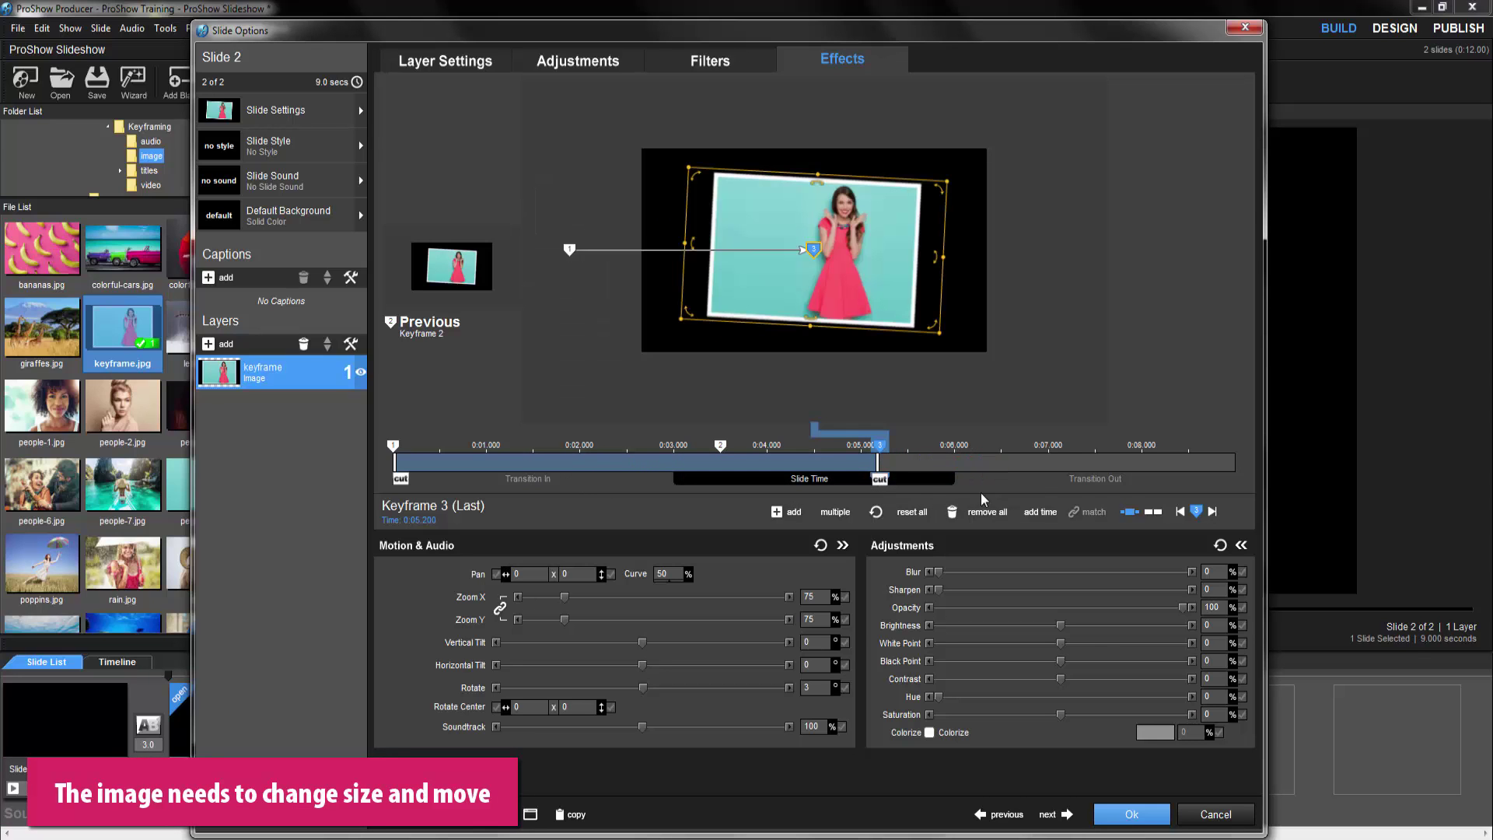
Insert Keyframe 4 with 200% zoom and 60 rotation, and move the image off the right edge
{"action": "right_click", "coordinate": [903, 451]}
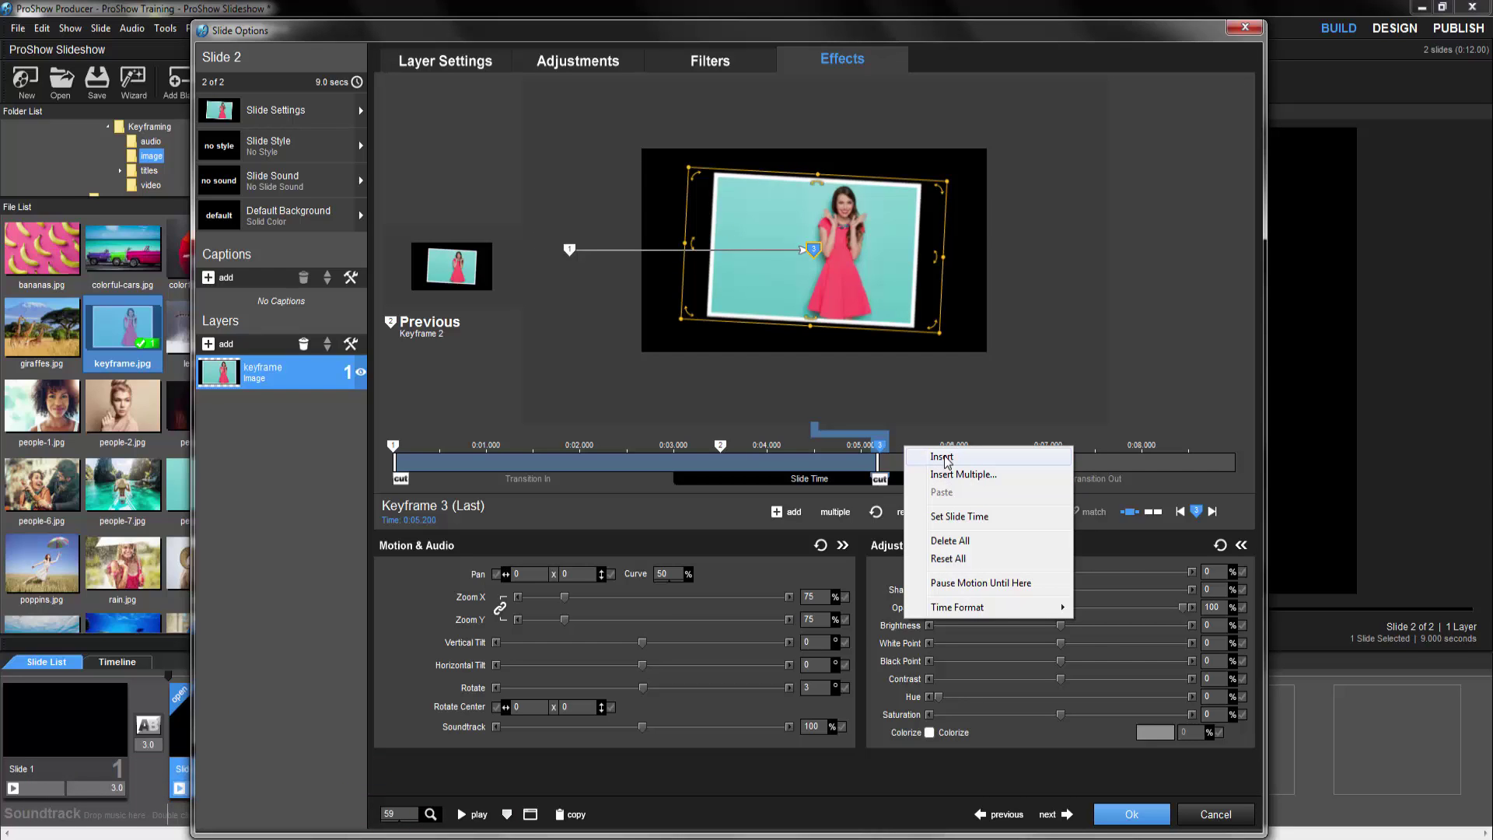
{"action": "left_click", "coordinate": [942, 458]}
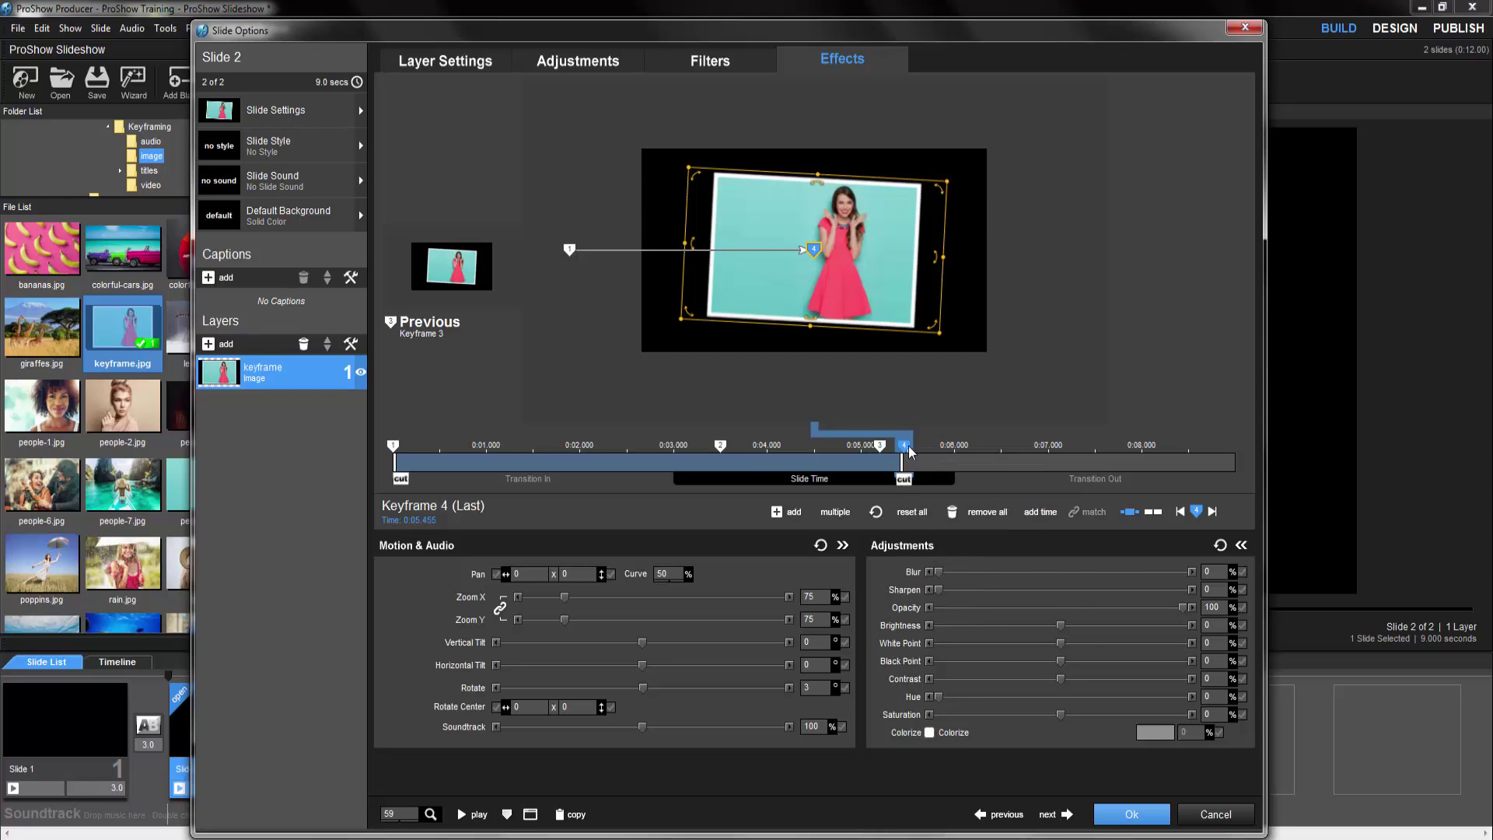
{"action": "left_click", "coordinate": [813, 597]}
{"action": "type", "text": "200"}
{"action": "key", "text": "Return"}
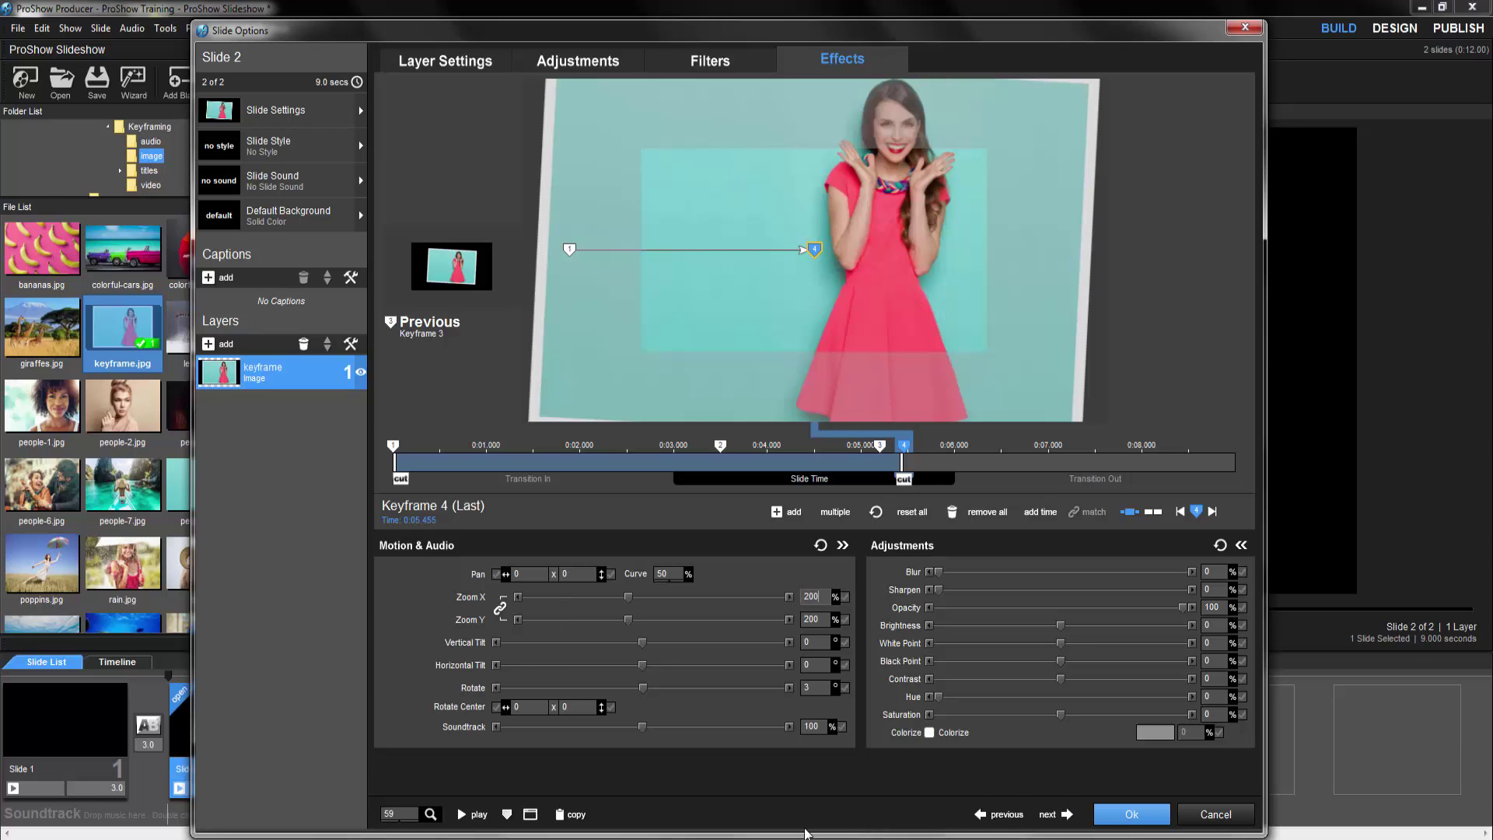
{"action": "left_click", "coordinate": [805, 690]}
{"action": "type", "text": "60"}
{"action": "key", "text": "Return"}
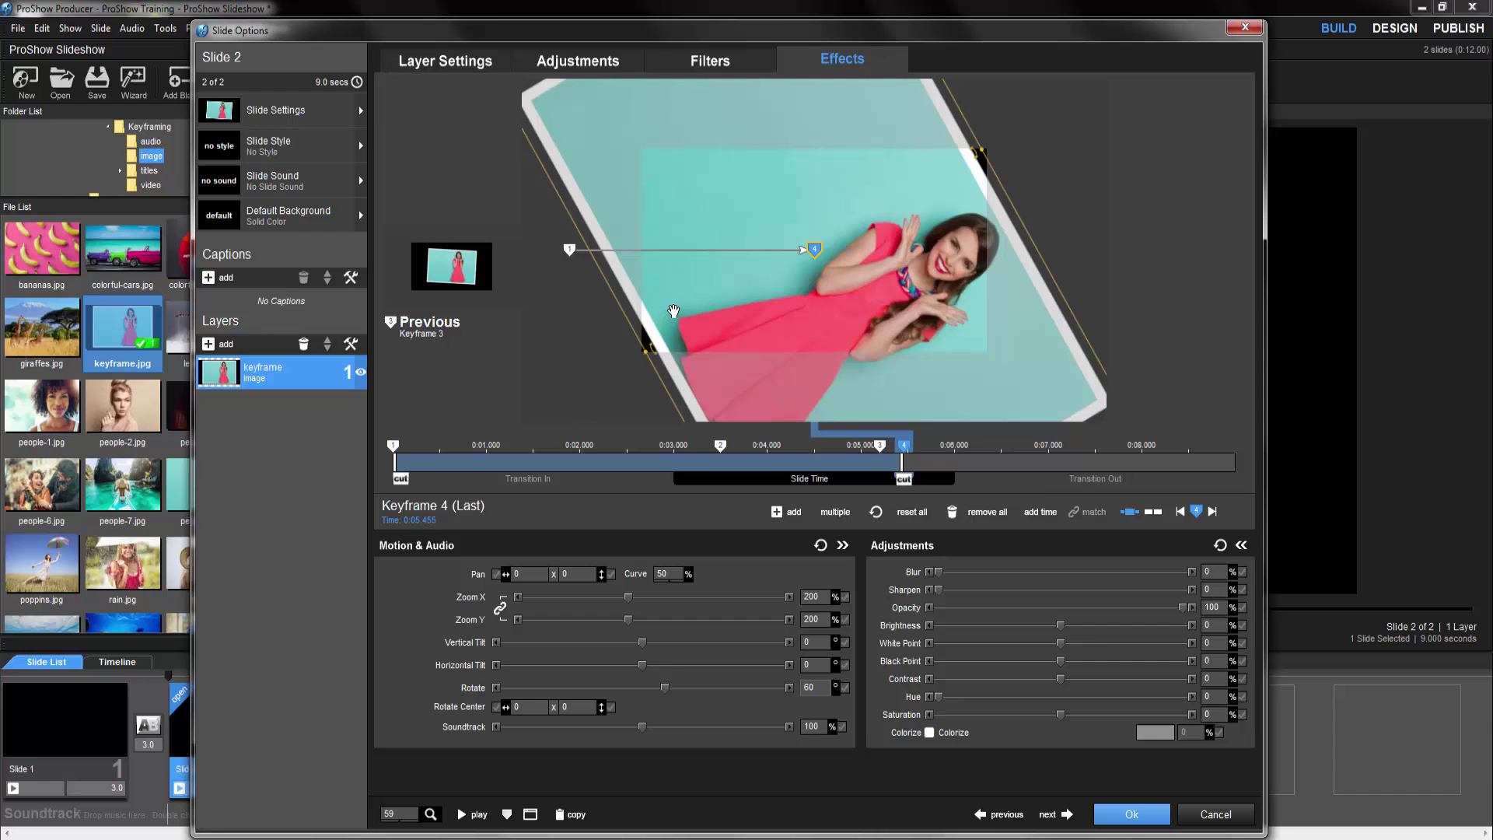
{"action": "left_click_drag", "start_coordinate": [790, 310], "coordinate": [1133, 314]}
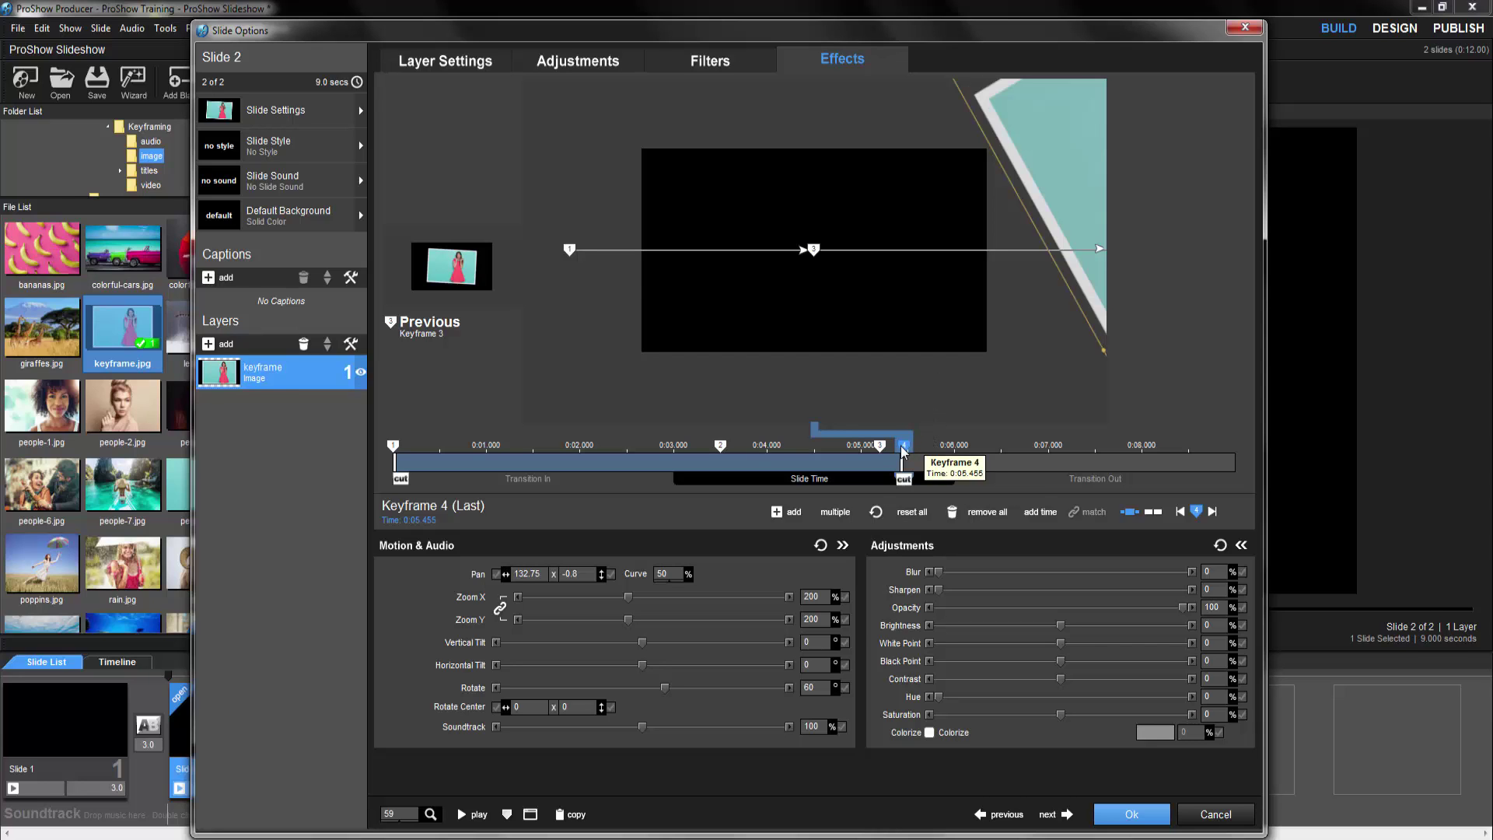
Move Keyframe 4 to 0:09.000 at the slide's end and play the animation
{"action": "left_click_drag", "start_coordinate": [904, 450], "coordinate": [1253, 466]}
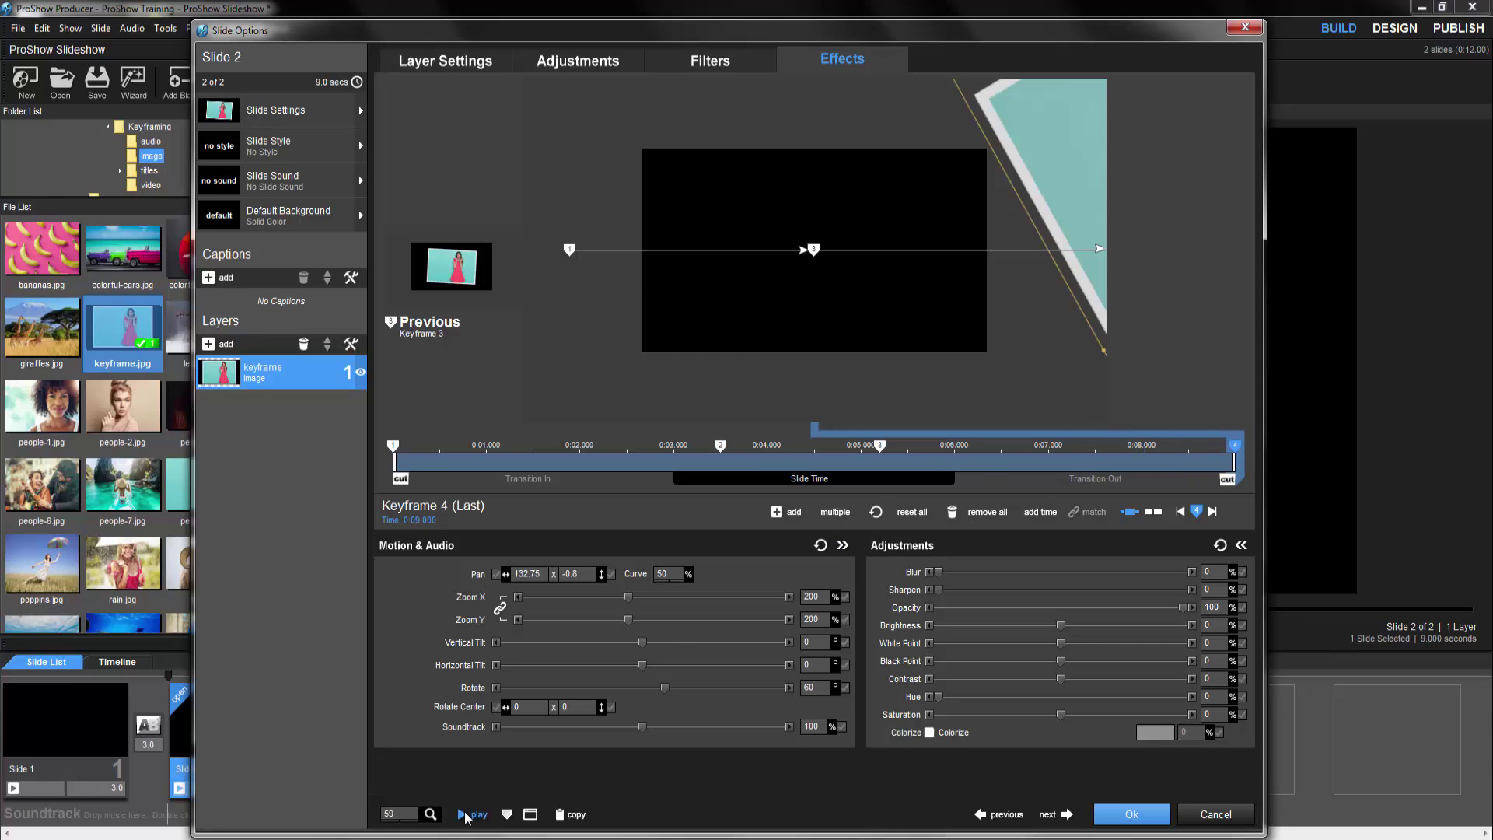
{"action": "left_click", "coordinate": [470, 814]}
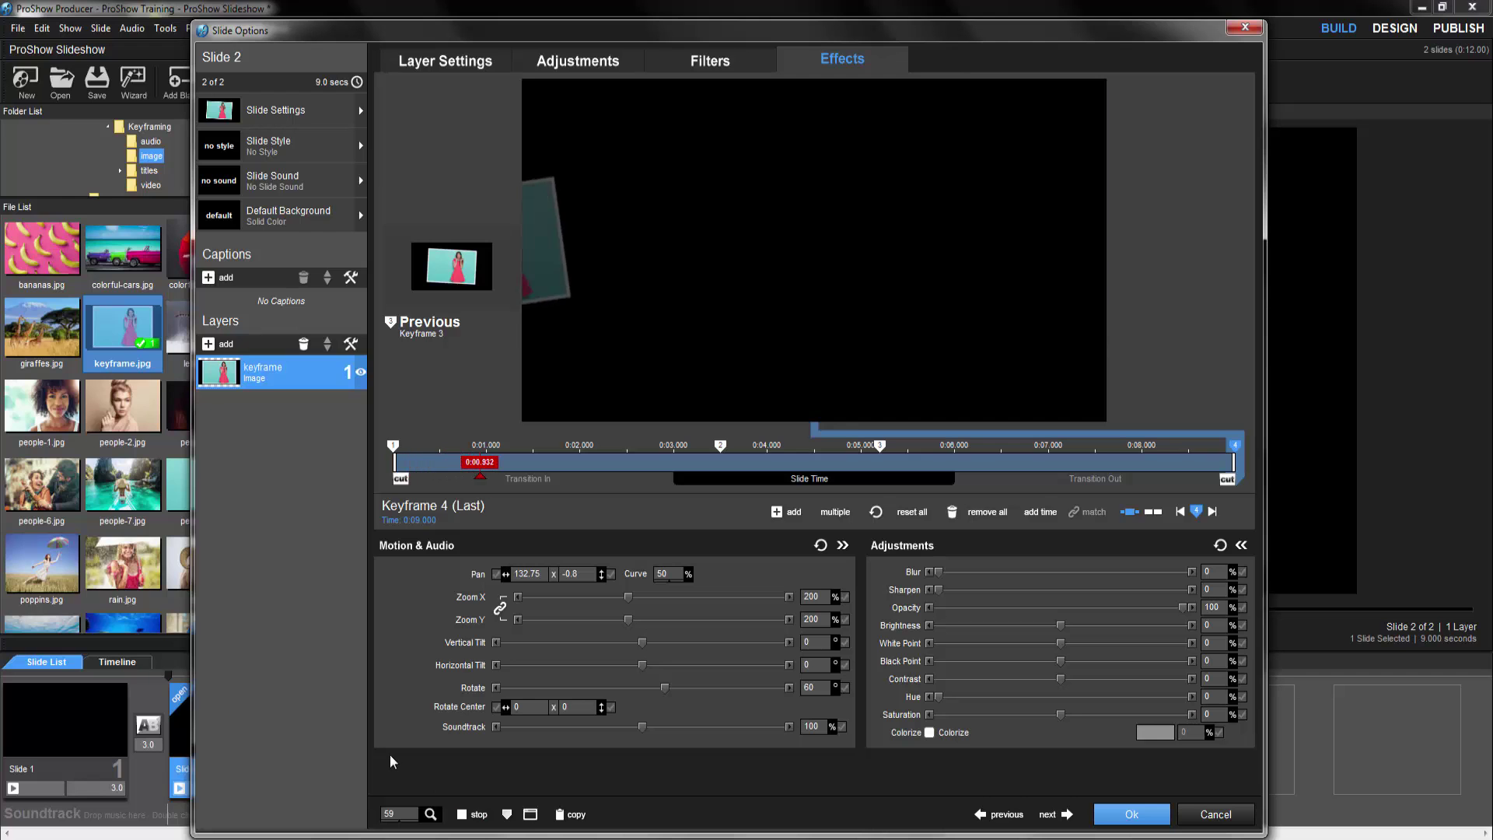